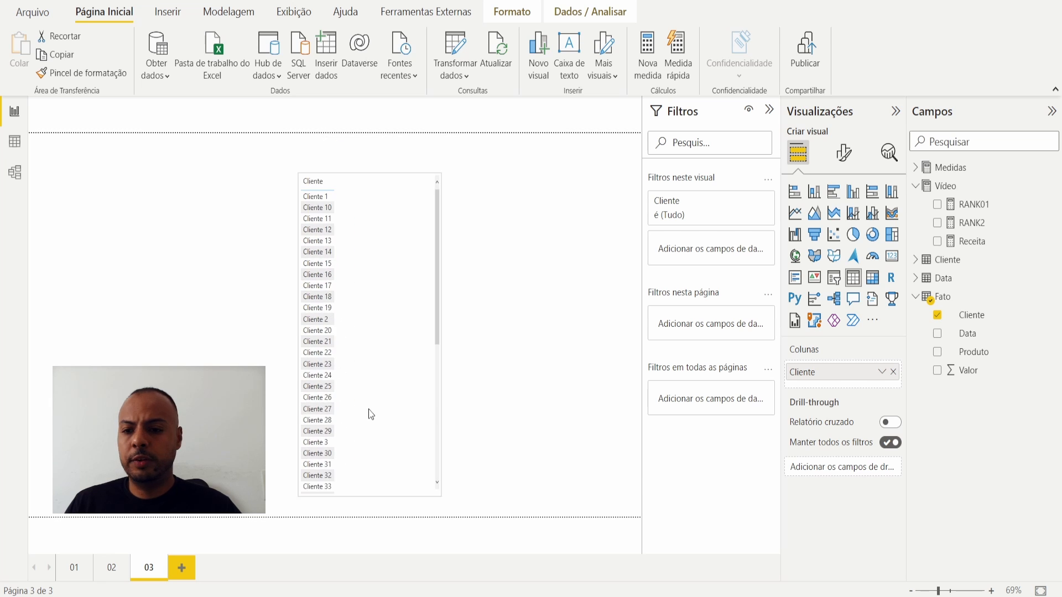
# Add the Receita measure to the client table and sort the table by Receita in descending order.
pyautogui.click(936, 242)
pyautogui.click(990, 244)
pyautogui.moveTo(142, 108); pyautogui.dragTo(254, 115)
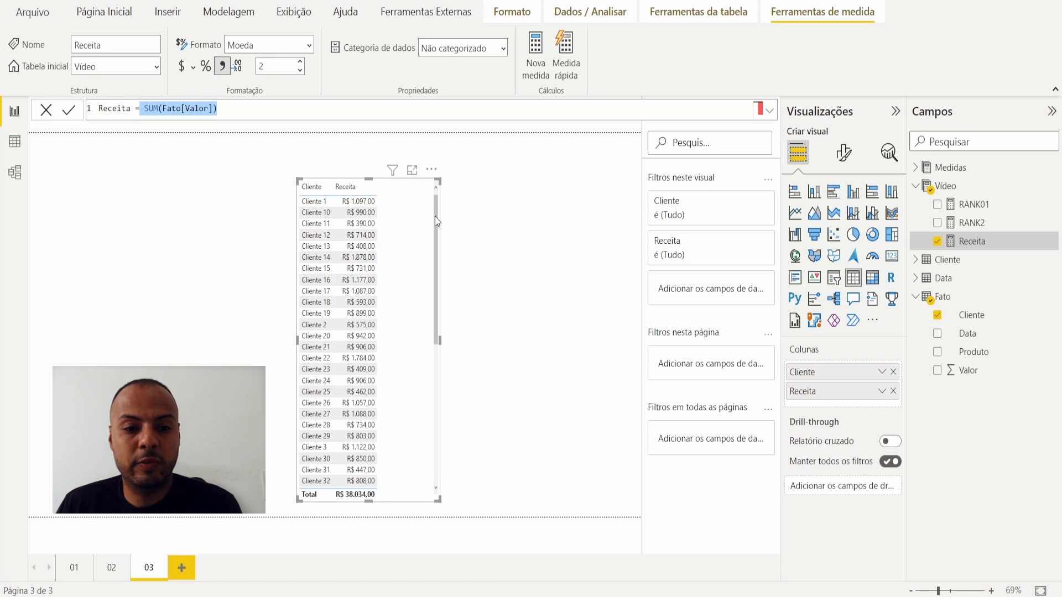
pyautogui.click(361, 190)
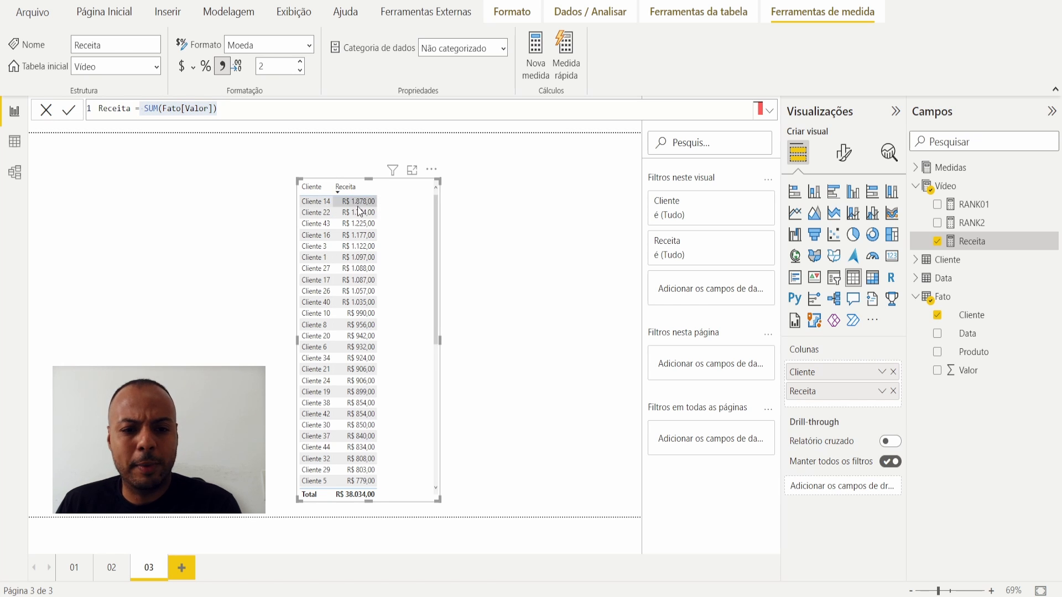
# Move the client table higher on the report page and widen it slightly.
pyautogui.moveTo(439, 338); pyautogui.dragTo(401, 302)
pyautogui.scroll(-5, 331, 303)
pyautogui.scroll(5, 331, 327)
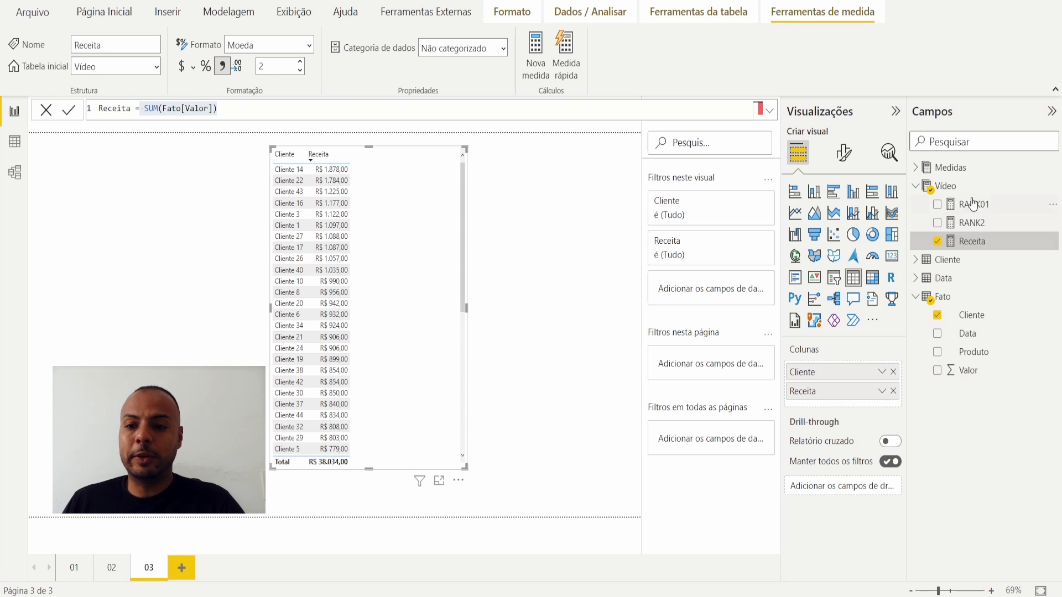
# Create a new measure in the Vídeo table, name it PERCENTUAL TOTAL, and start a "--" comment on its second line.
pyautogui.rightClick(950, 191)
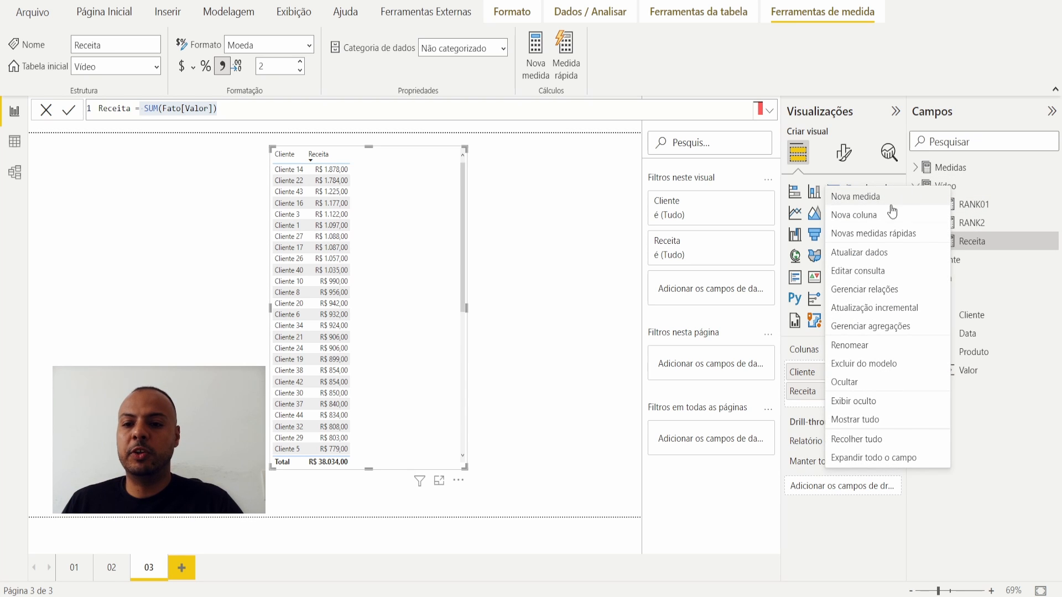
pyautogui.press('Escape')
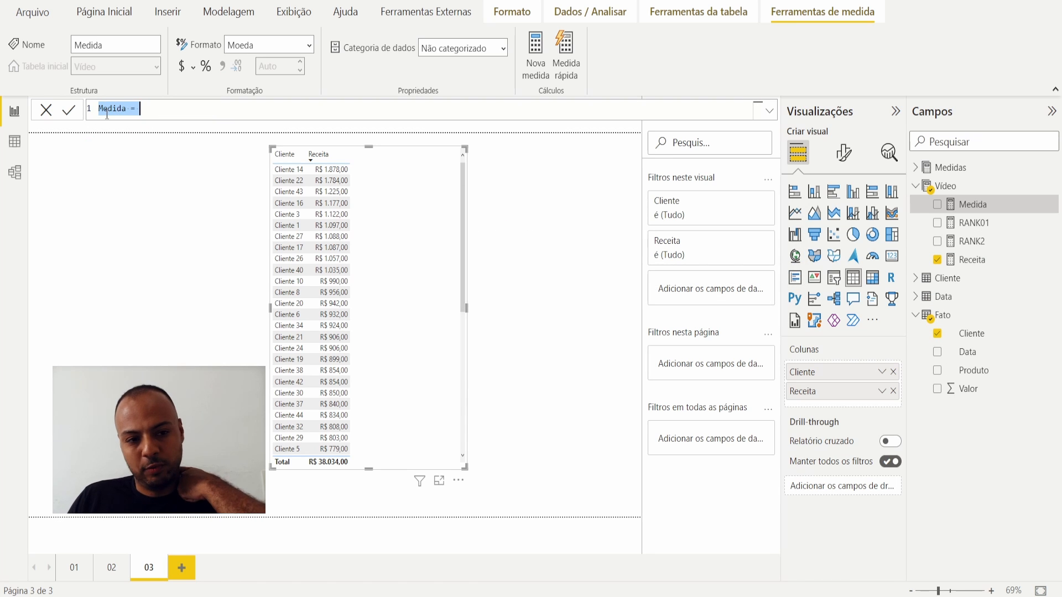
pyautogui.write('TOTAL')
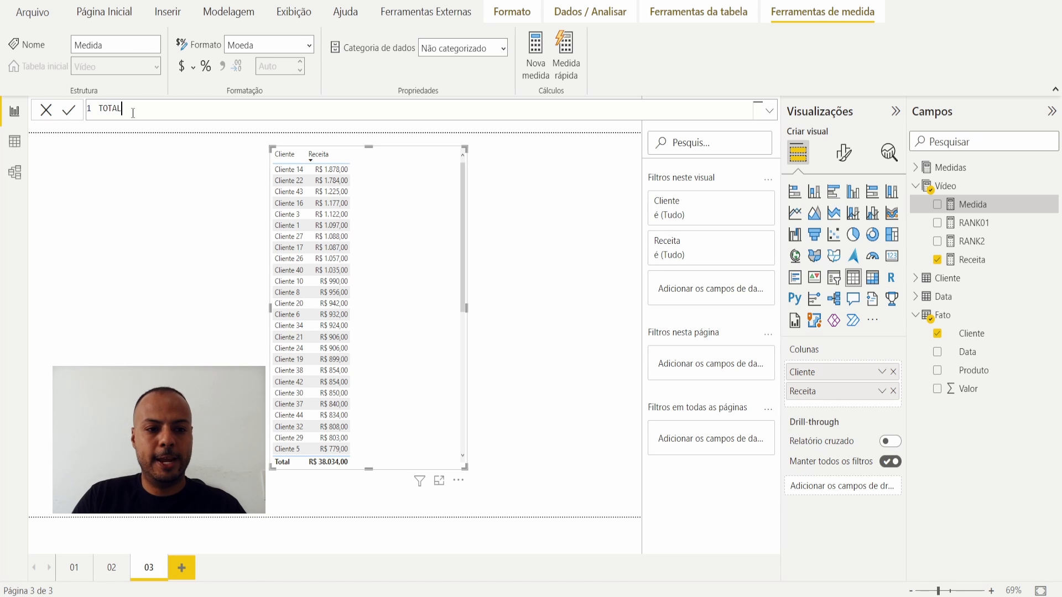
pyautogui.press('BackSpace')
pyautogui.press('BackSpace')
pyautogui.press('BackSpace')
pyautogui.press('BackSpace')
pyautogui.press('BackSpace')
pyautogui.write('PERC')
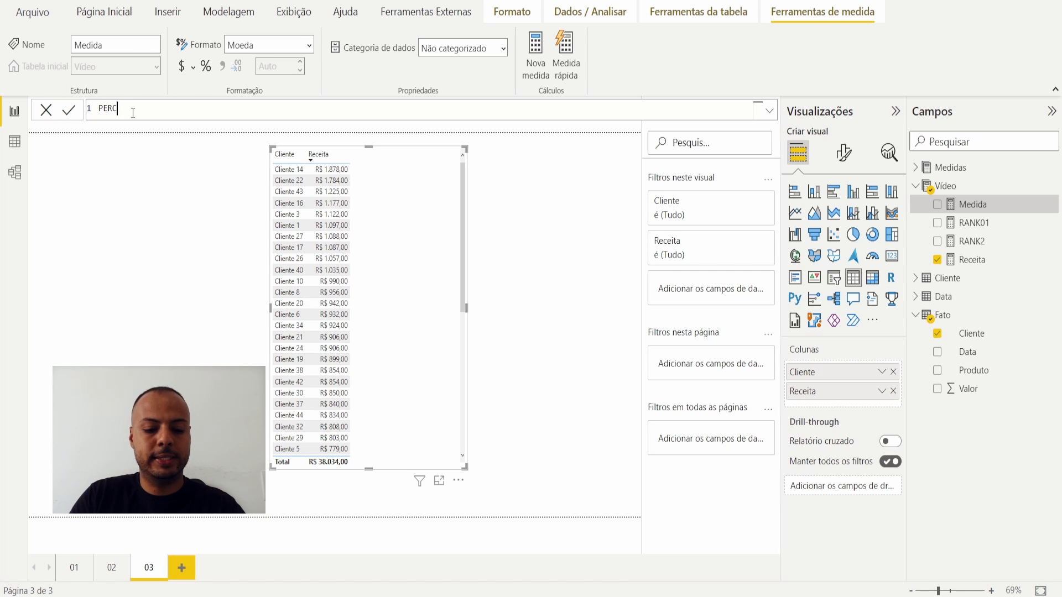
pyautogui.write('ENTUAL TOTAL =')
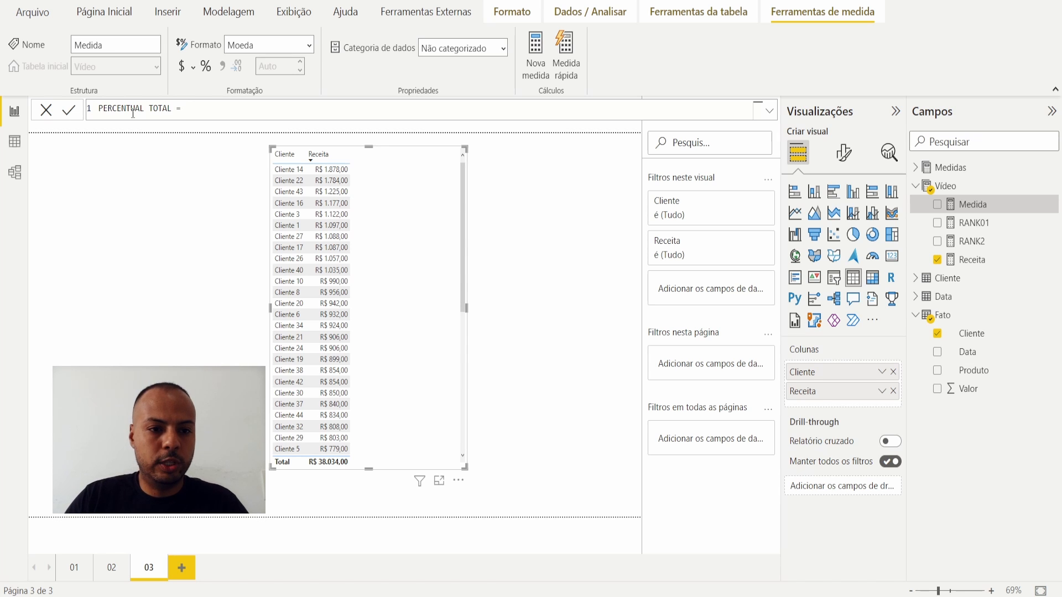
pyautogui.hotkey('shift', 'Return')
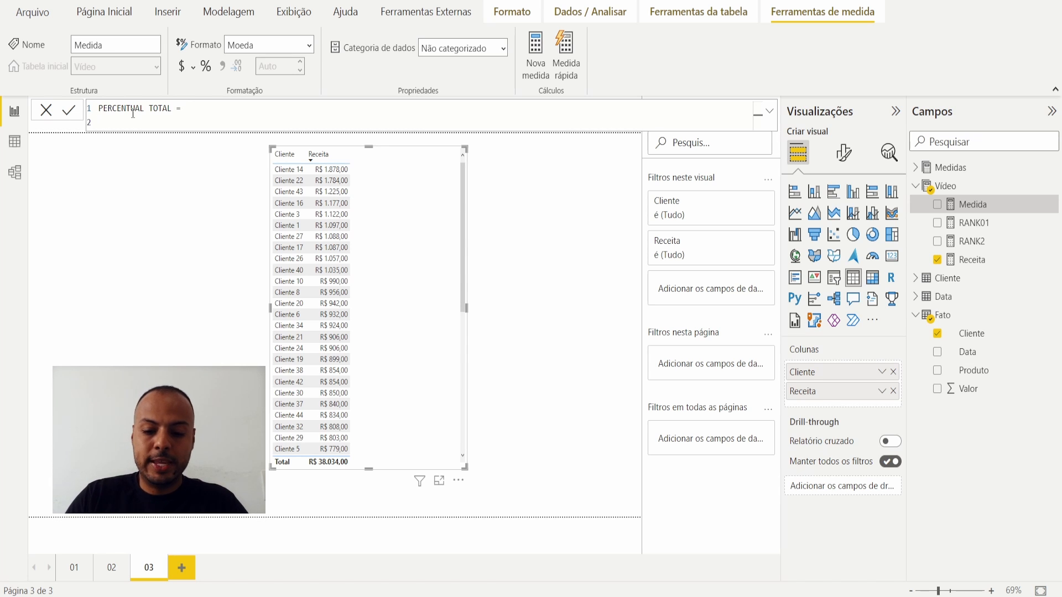
pyautogui.write('--')
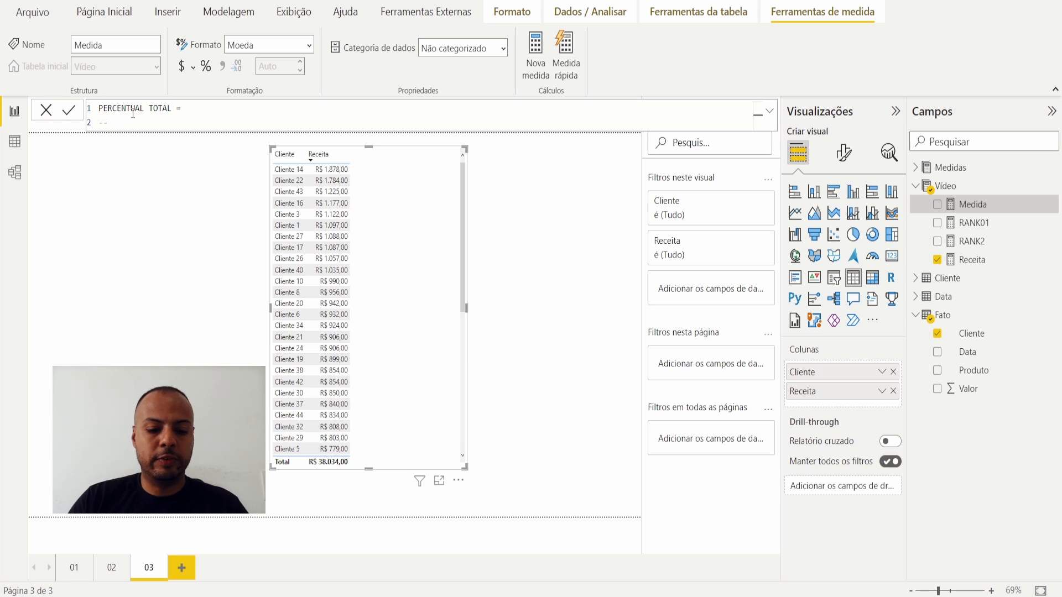
# Write the demo comment text "Com essas barrinhas eu consigo escrever aqui" after the dashes and clear that text.
pyautogui.write(' Com essa')
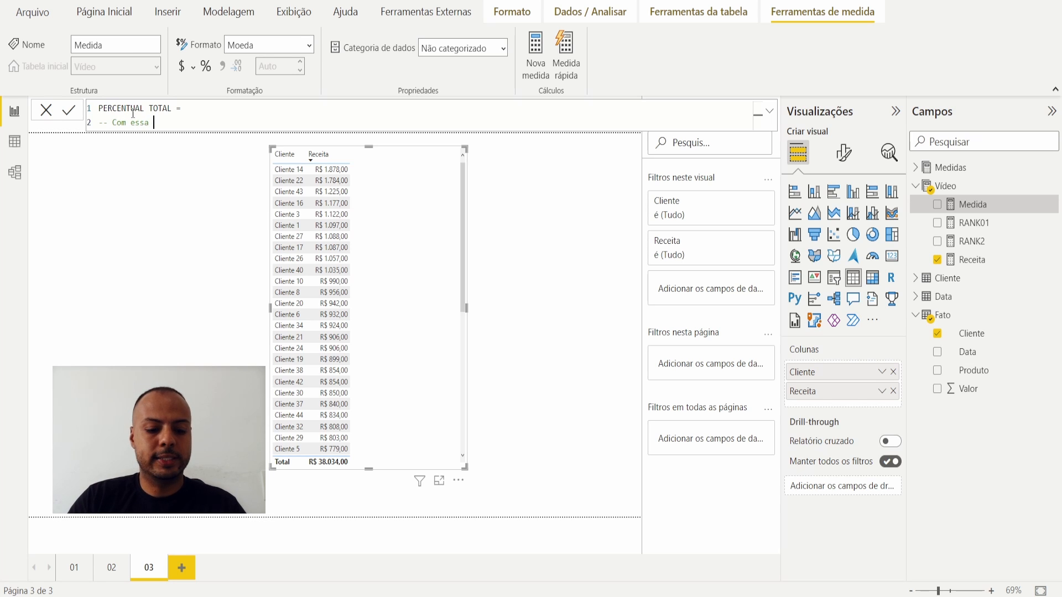
pyautogui.write('s barr')
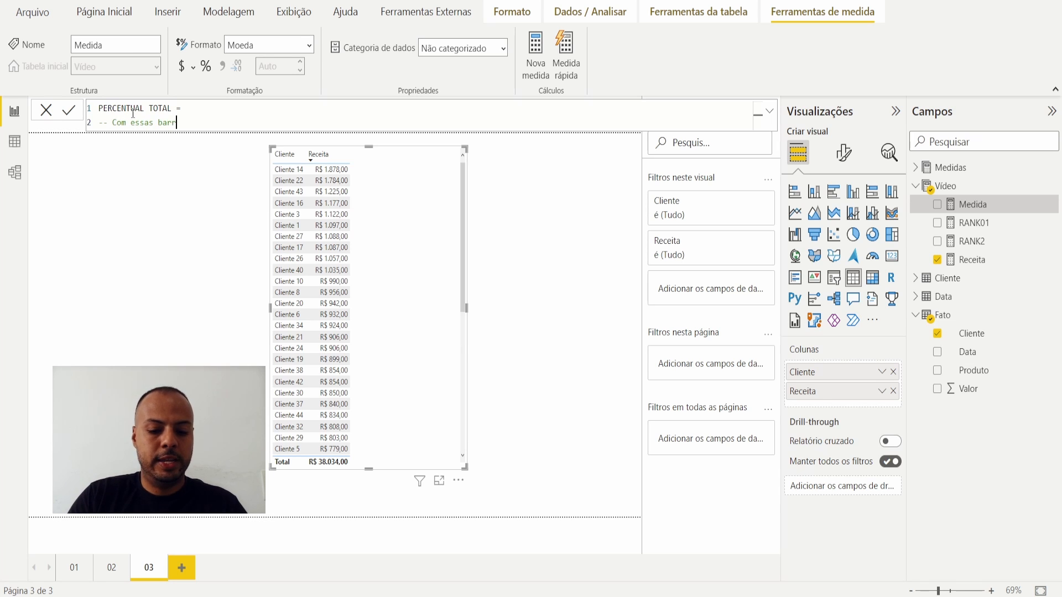
pyautogui.write('inhas eu consi')
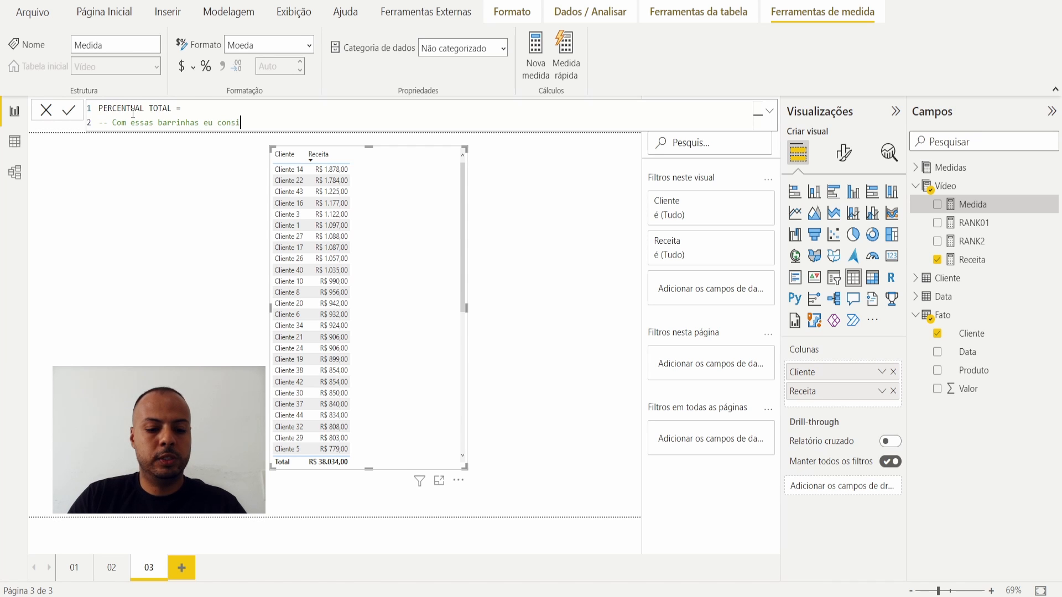
pyautogui.write('go escrever aqui')
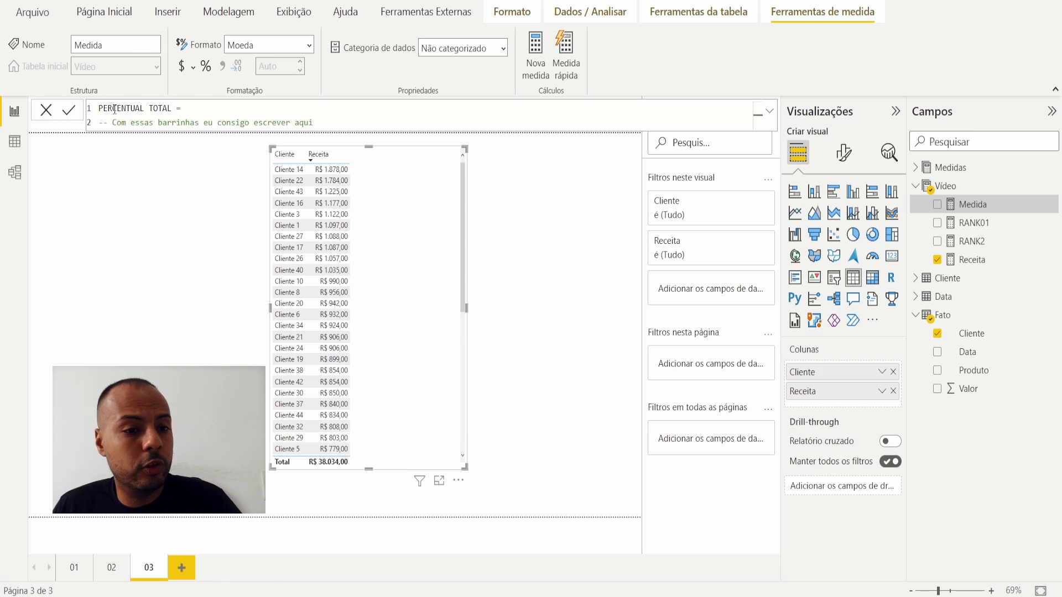
pyautogui.click(113, 122)
pyautogui.moveTo(113, 122); pyautogui.dragTo(343, 134)
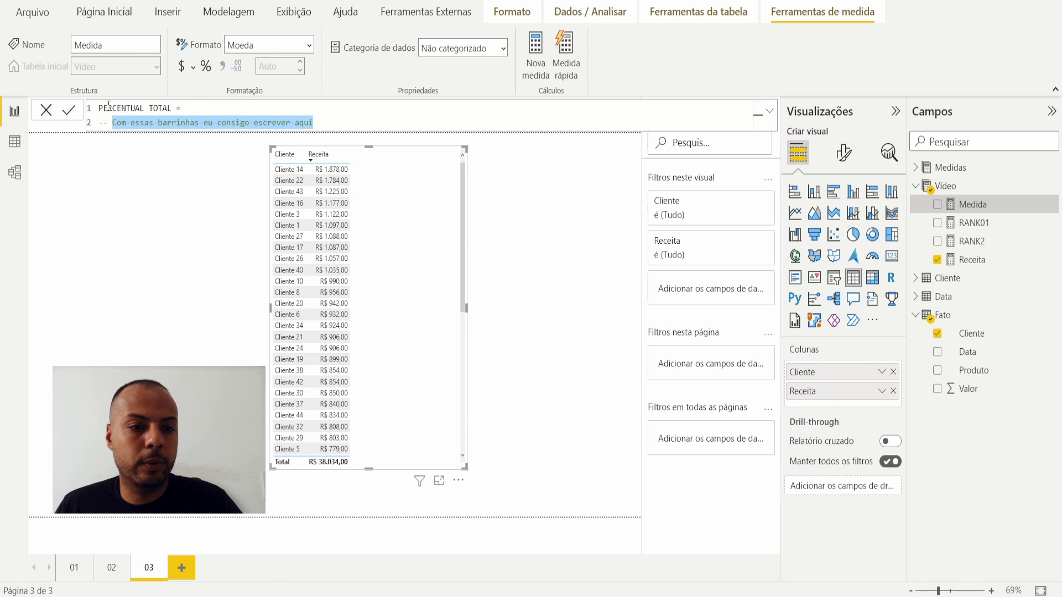
pyautogui.click(303, 121)
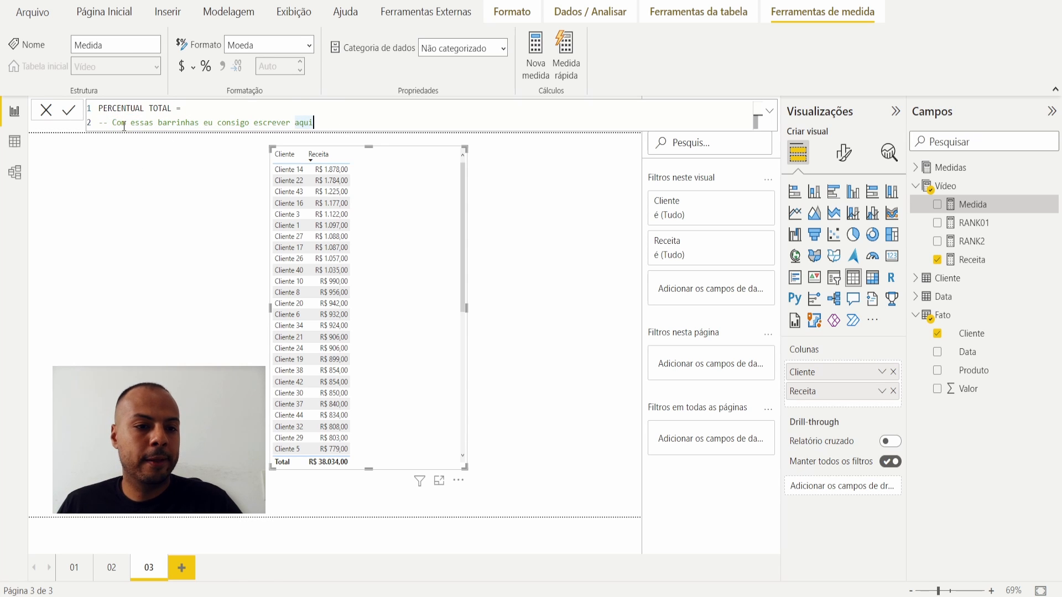
pyautogui.moveTo(112, 122); pyautogui.dragTo(330, 123)
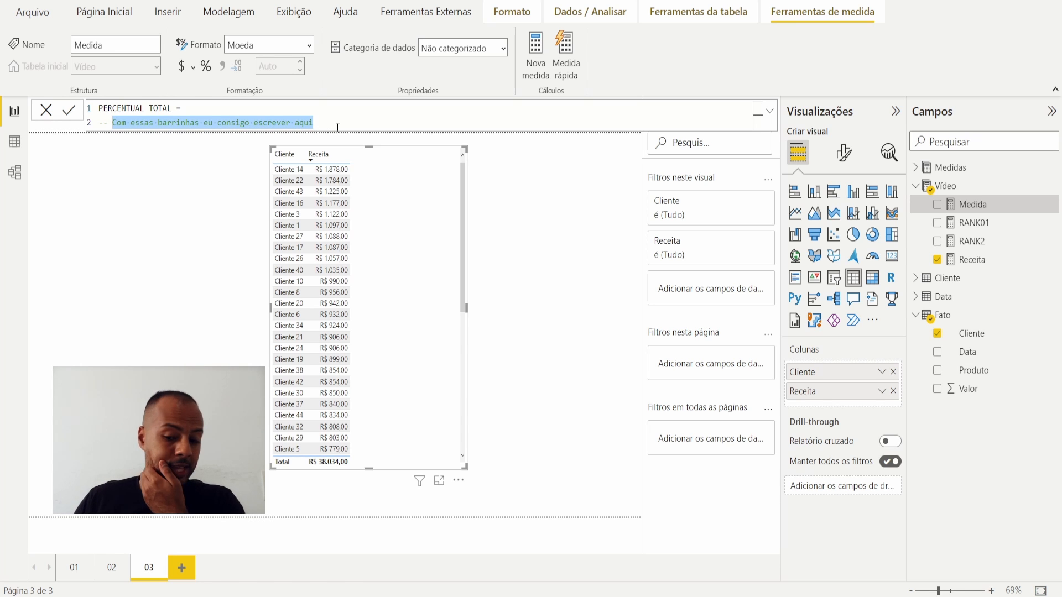
pyautogui.press('BackSpace')
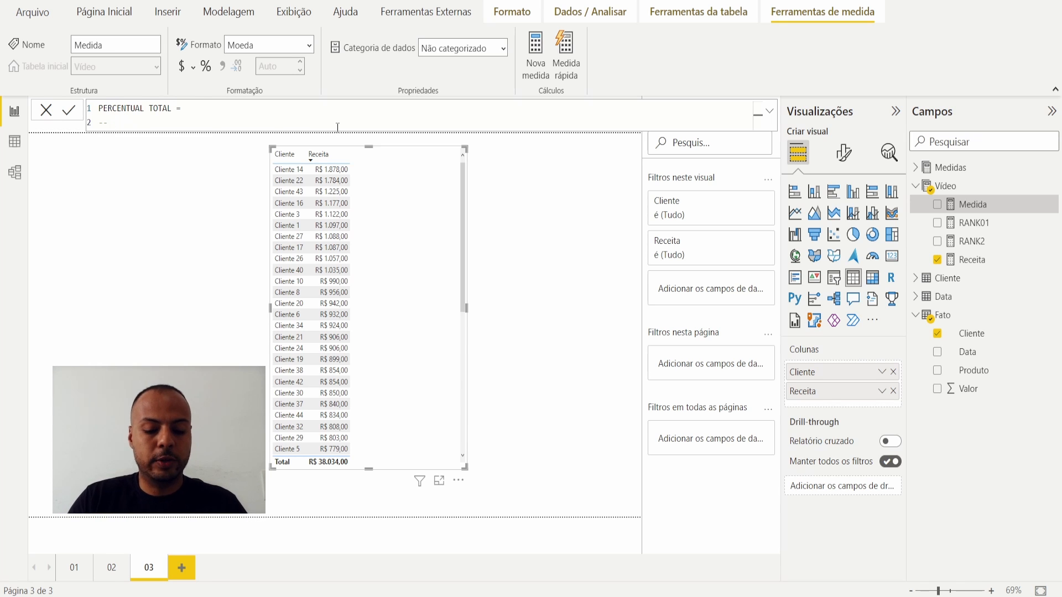
# Write the comment text "Divisão do total de cada cliente pelo total travado" after the dashes in the PERCENTUAL TOTAL formula.
pyautogui.write('Divisão ')
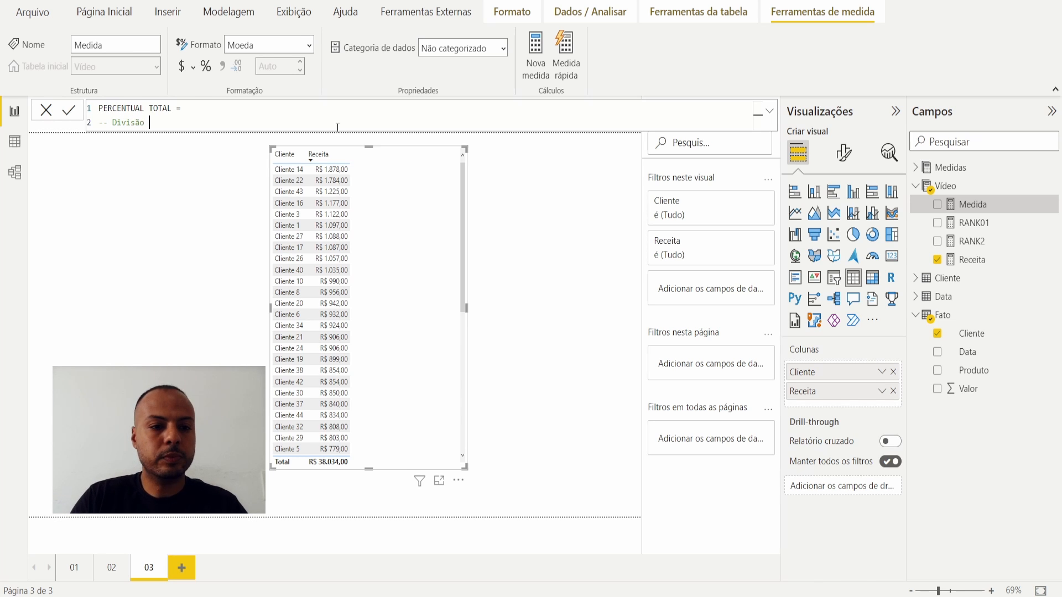
pyautogui.write('do total ')
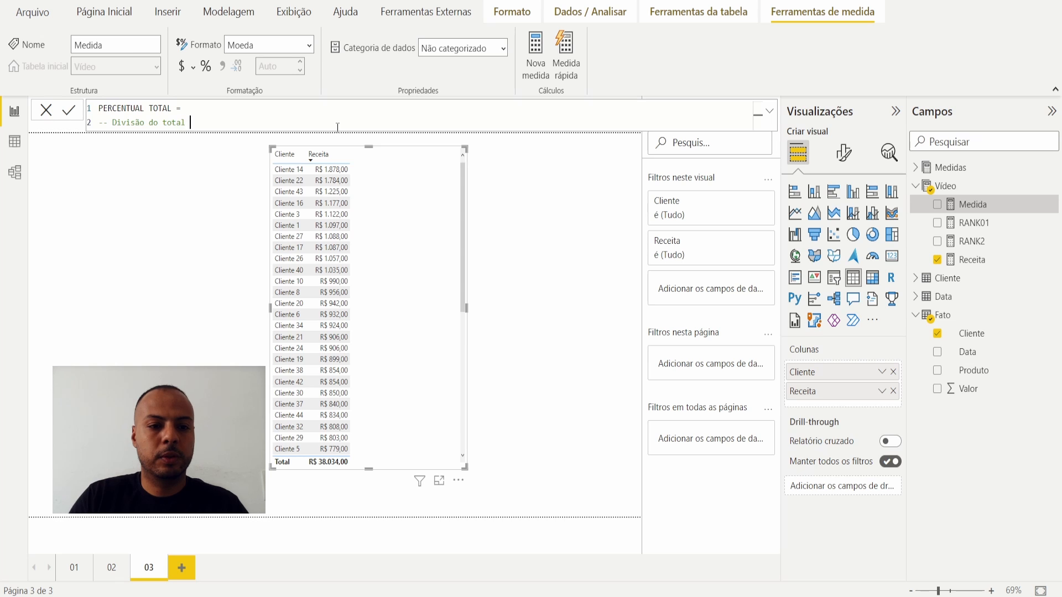
pyautogui.write('de cada vende')
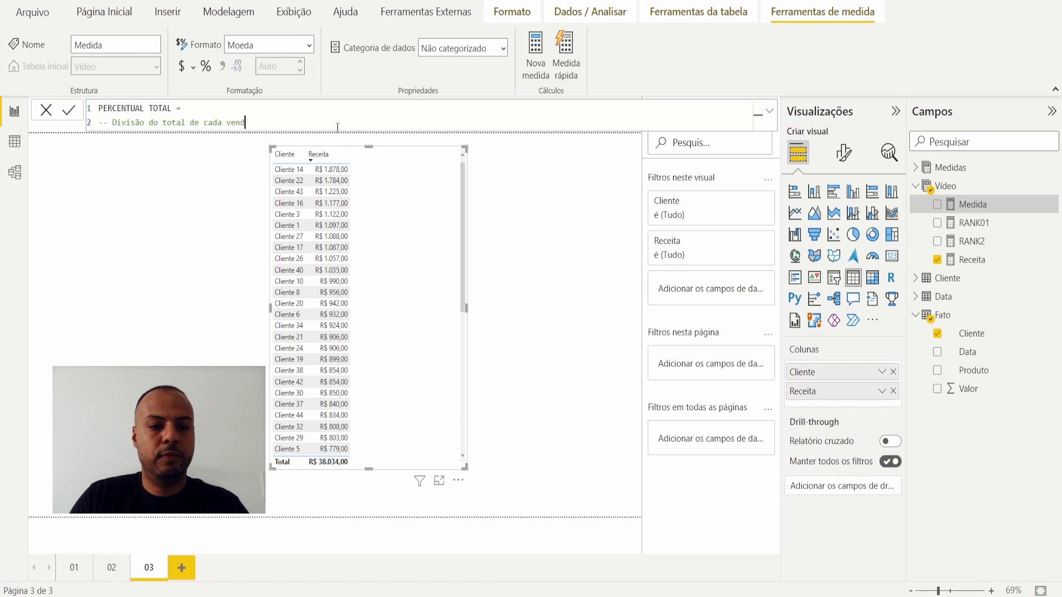
pyautogui.press('BackSpace')
pyautogui.press('BackSpace')
pyautogui.press('BackSpace')
pyautogui.press('BackSpace')
pyautogui.write('cli')
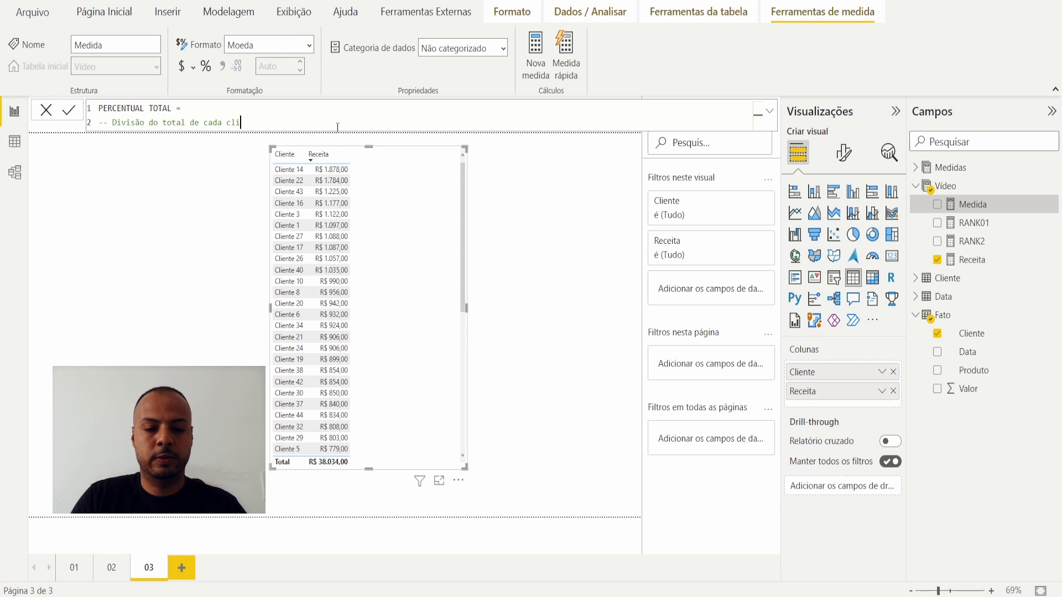
pyautogui.write('ente pelo tot')
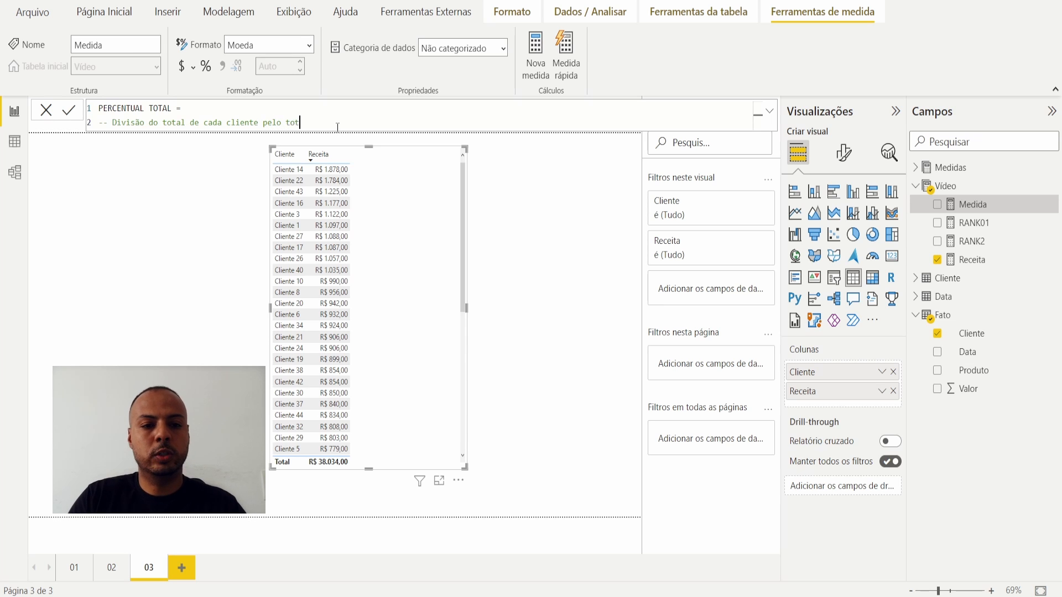
pyautogui.write('al travado')
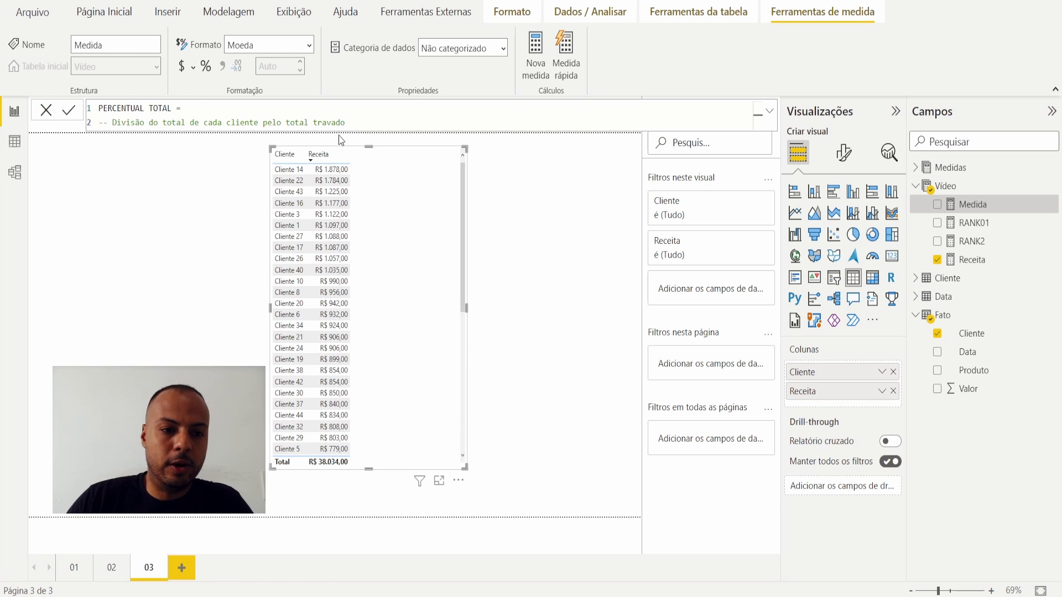
# Start a DIVIDE function below the comment, with the [Receita] measure as its numerator on a separate line.
pyautogui.hotkey('shift', 'Return')
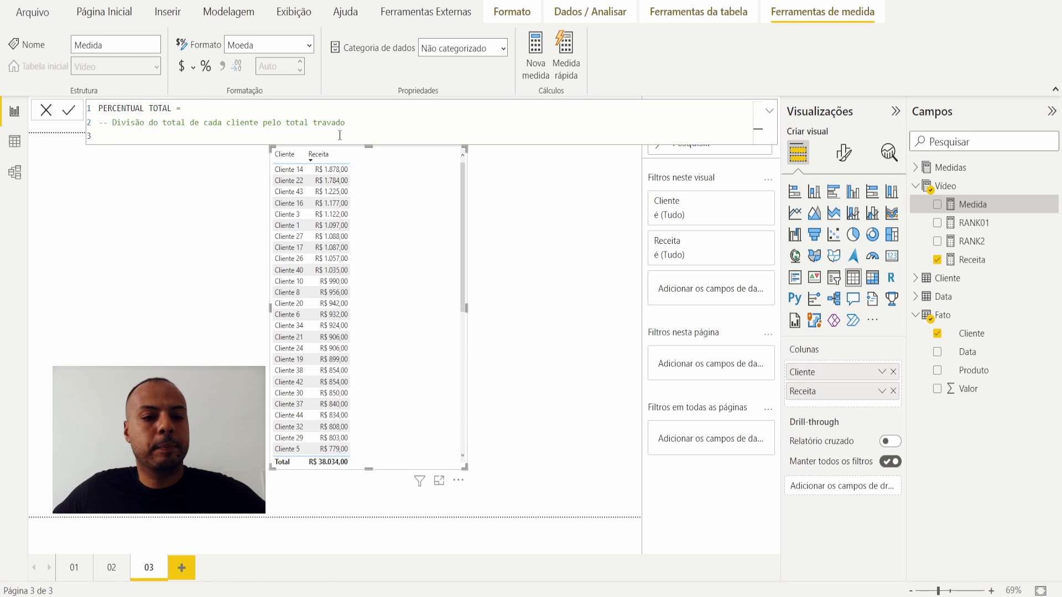
pyautogui.moveTo(98, 122); pyautogui.dragTo(108, 122)
pyautogui.click(110, 136)
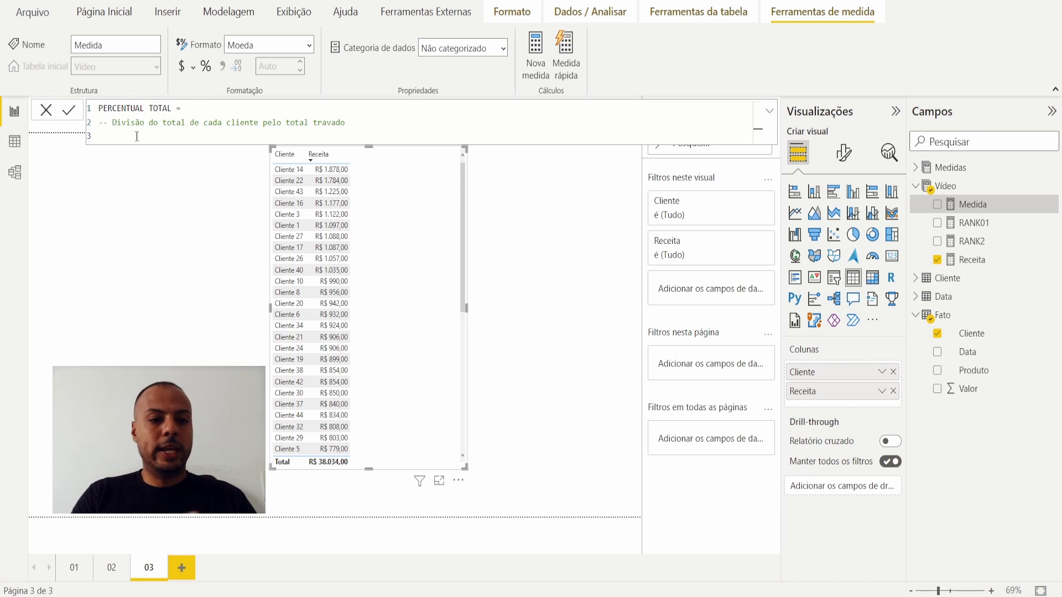
pyautogui.write('DIVIDE(')
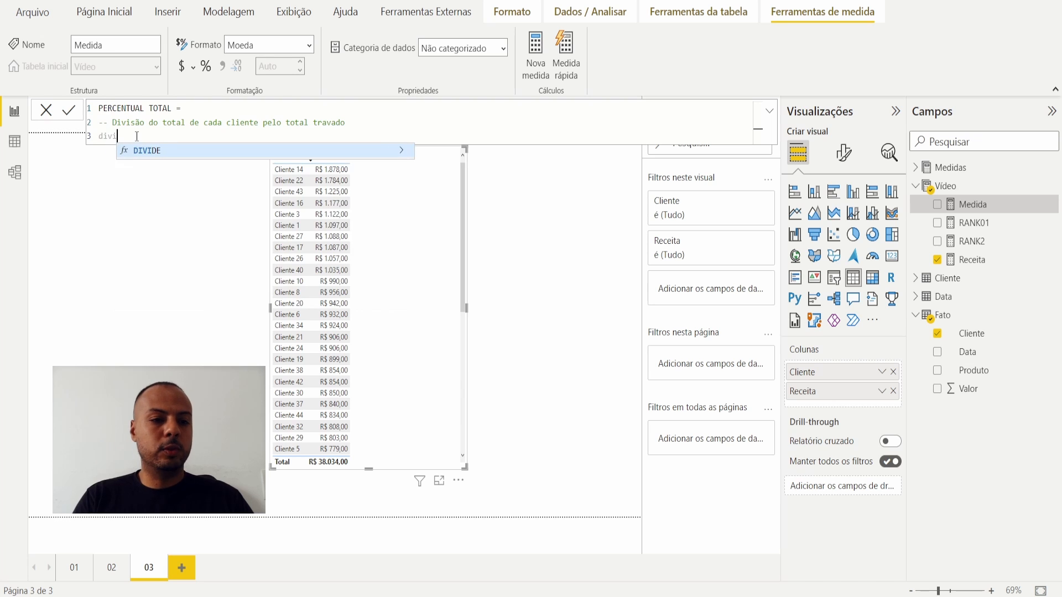
pyautogui.hotkey('shift', 'Return')
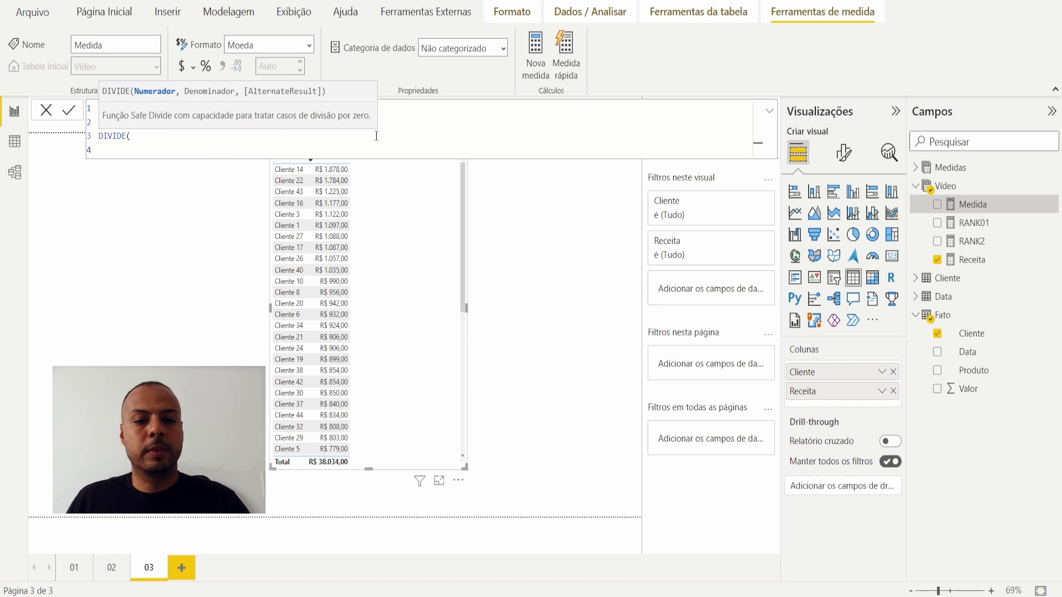
pyautogui.click(424, 117)
pyautogui.moveTo(164, 125); pyautogui.dragTo(259, 125)
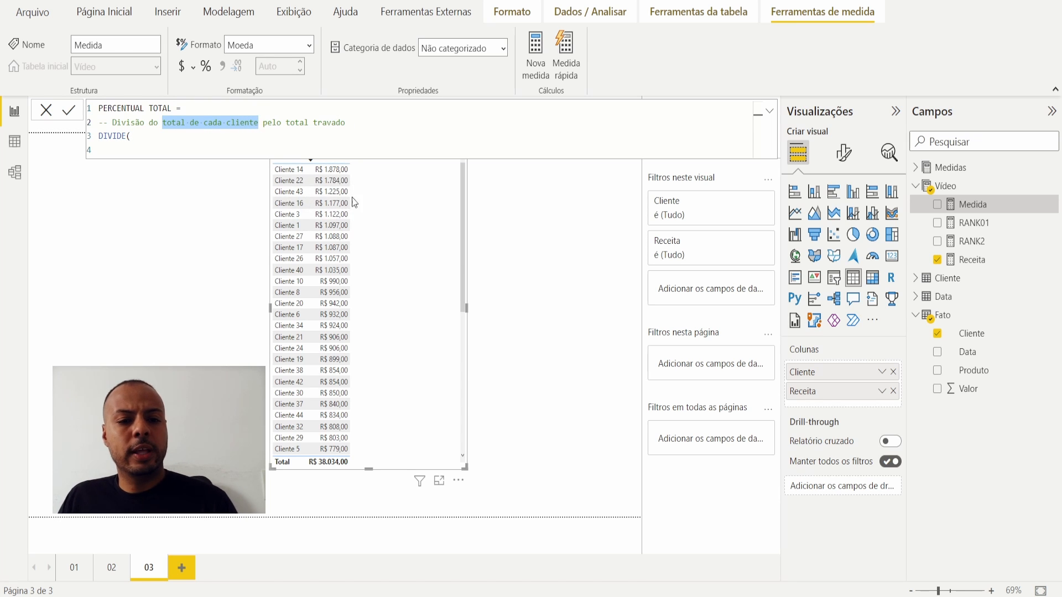
pyautogui.click(153, 149)
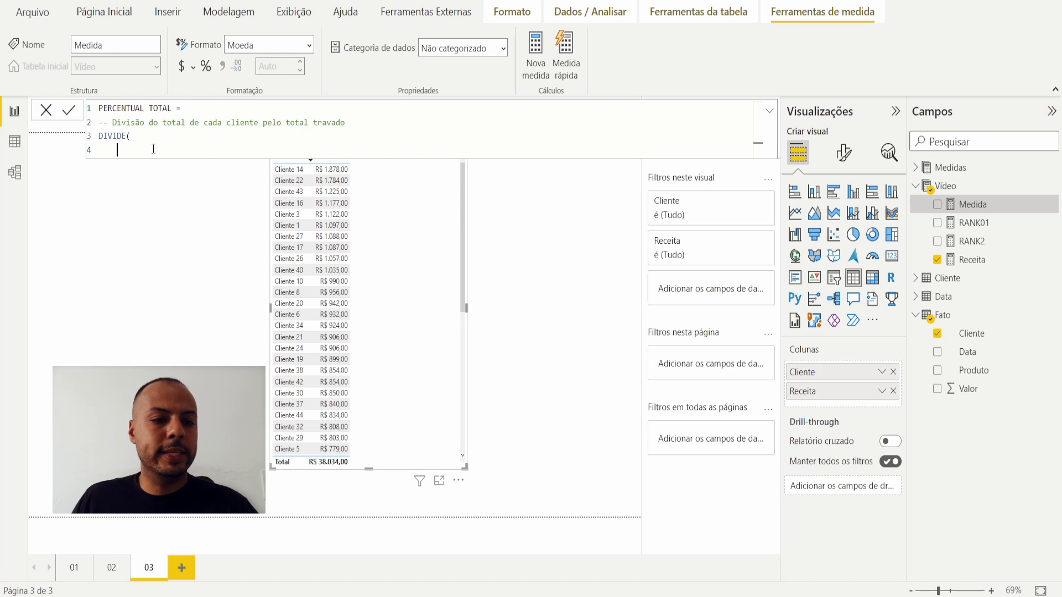
pyautogui.write('[Receita]')
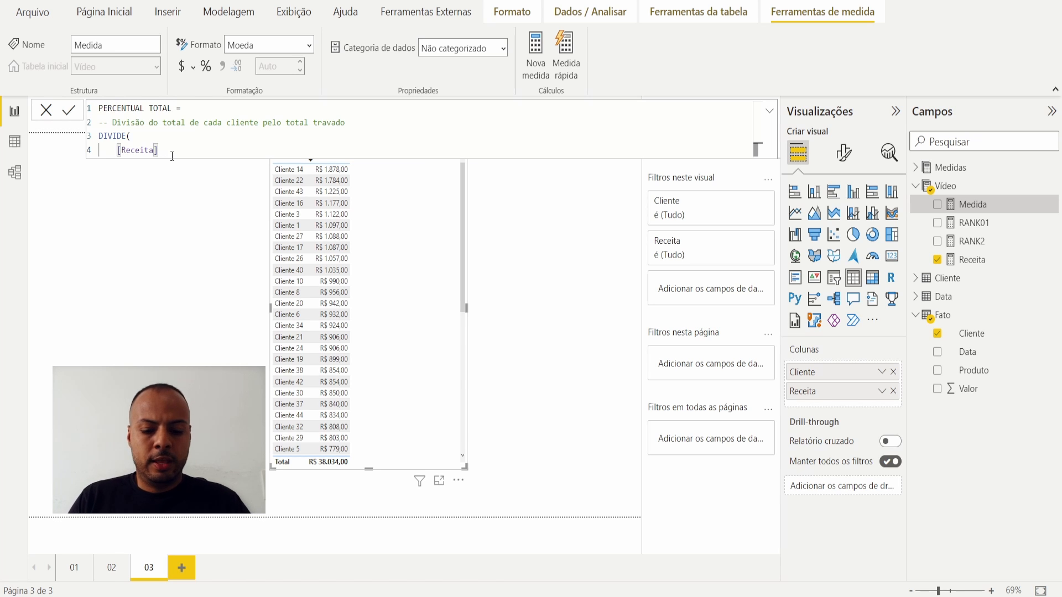
pyautogui.write(',')
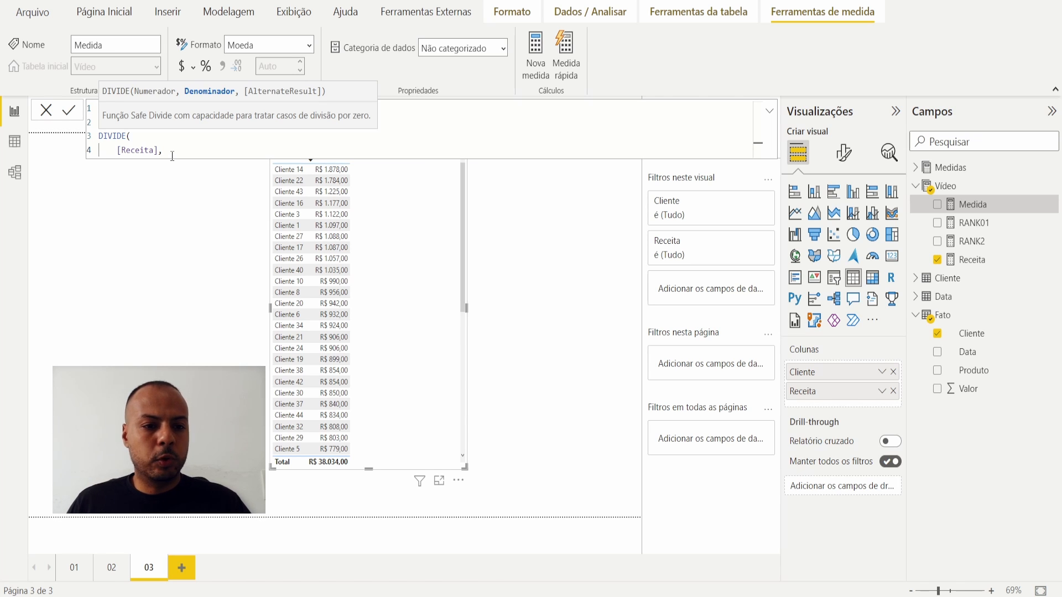
# Start a CALCULATE function on a new line as the DIVIDE denominator, with the [Receita] measure as its expression.
pyautogui.hotkey('shift', 'Return')
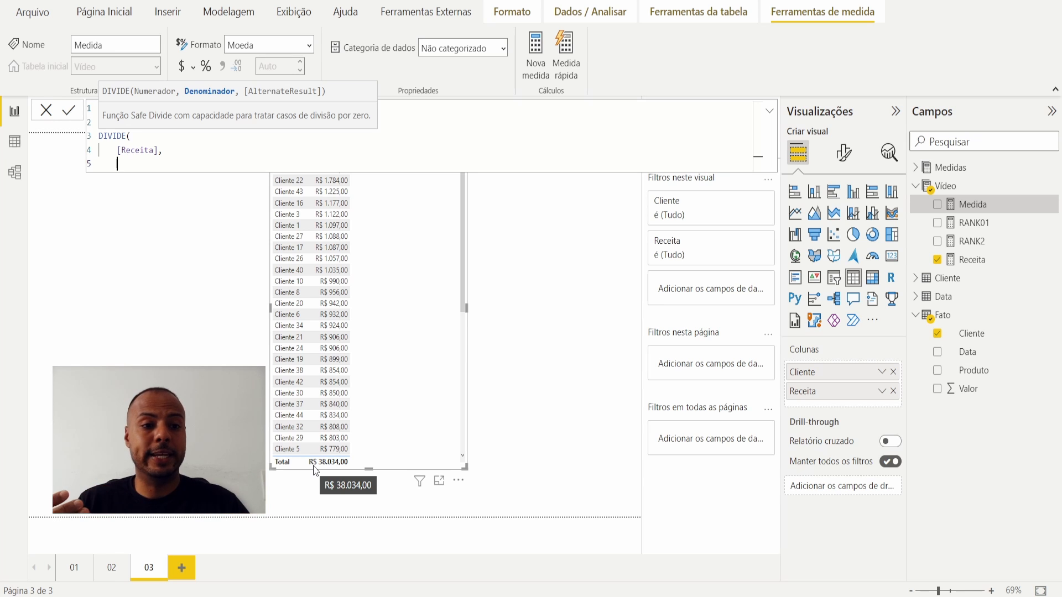
pyautogui.write('CALCULATE(')
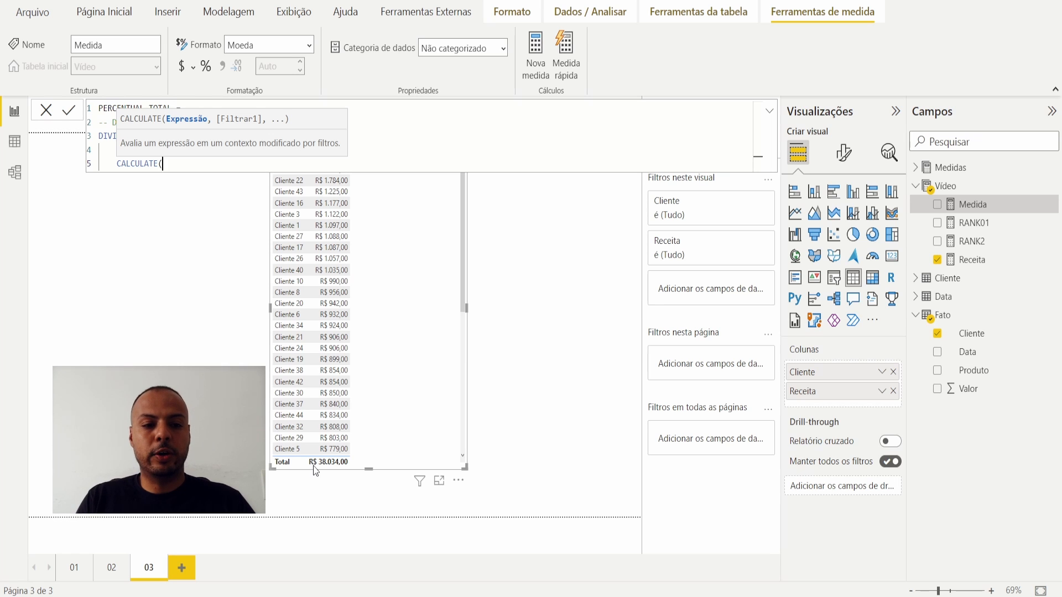
pyautogui.write('[')
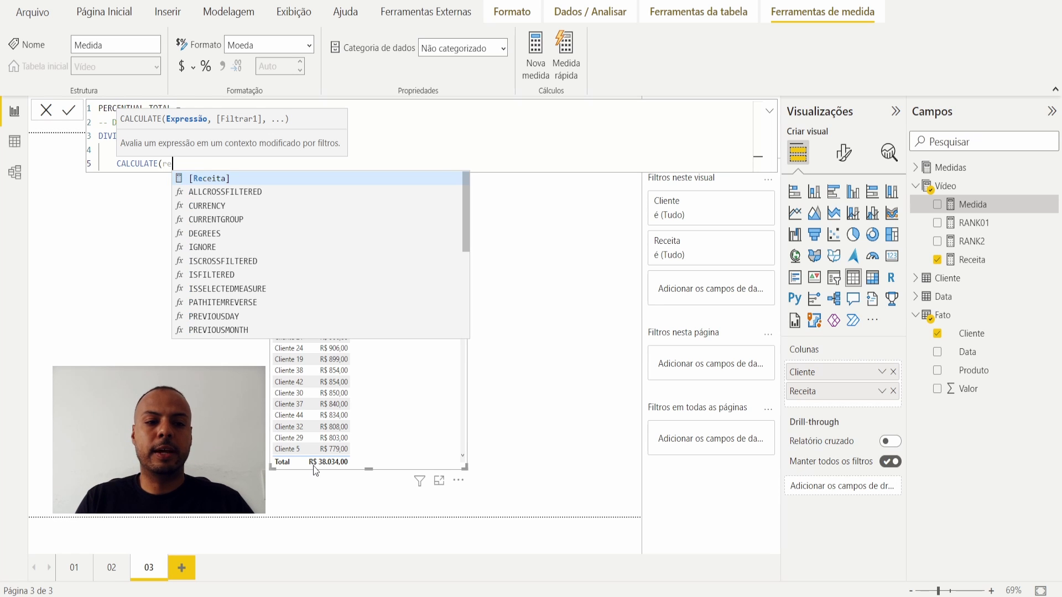
pyautogui.press('Tab')
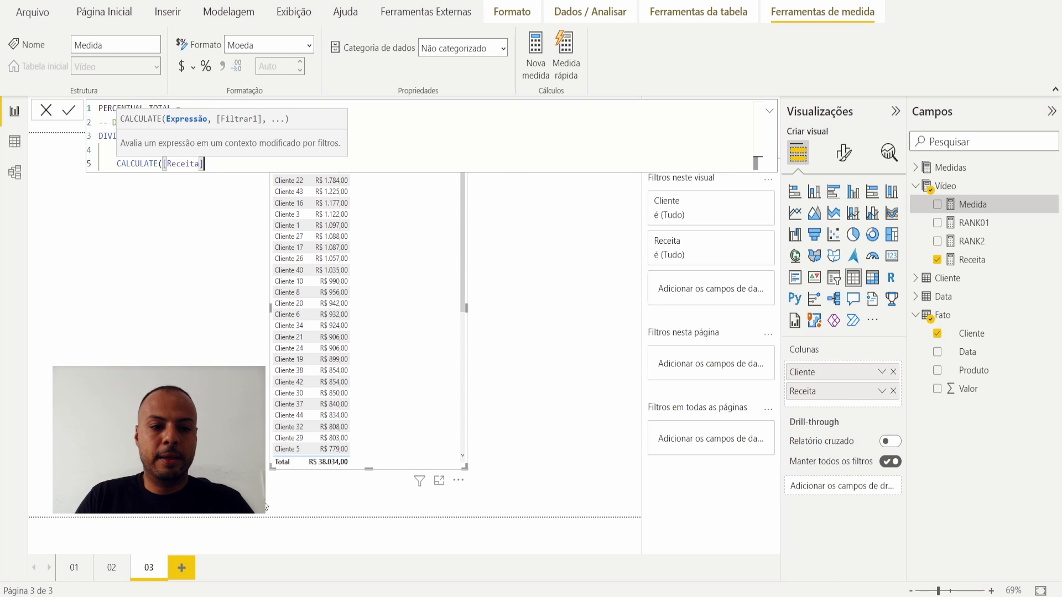
pyautogui.write(',')
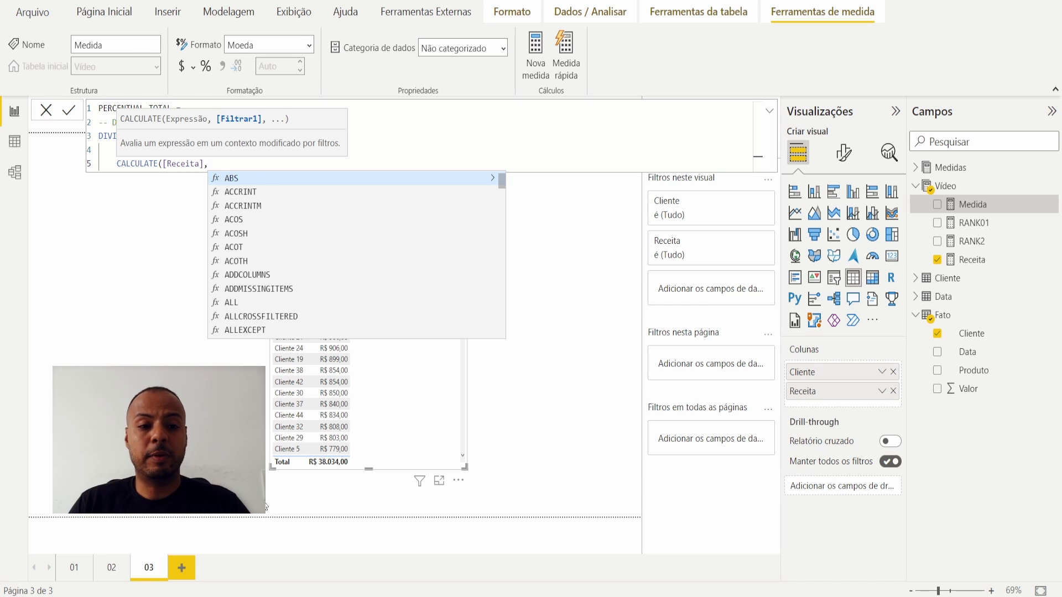
# Add ALL(Fato) as the CALCULATE filter, close both functions and commit the PERCENTUAL TOTAL measure.
pyautogui.write('all')
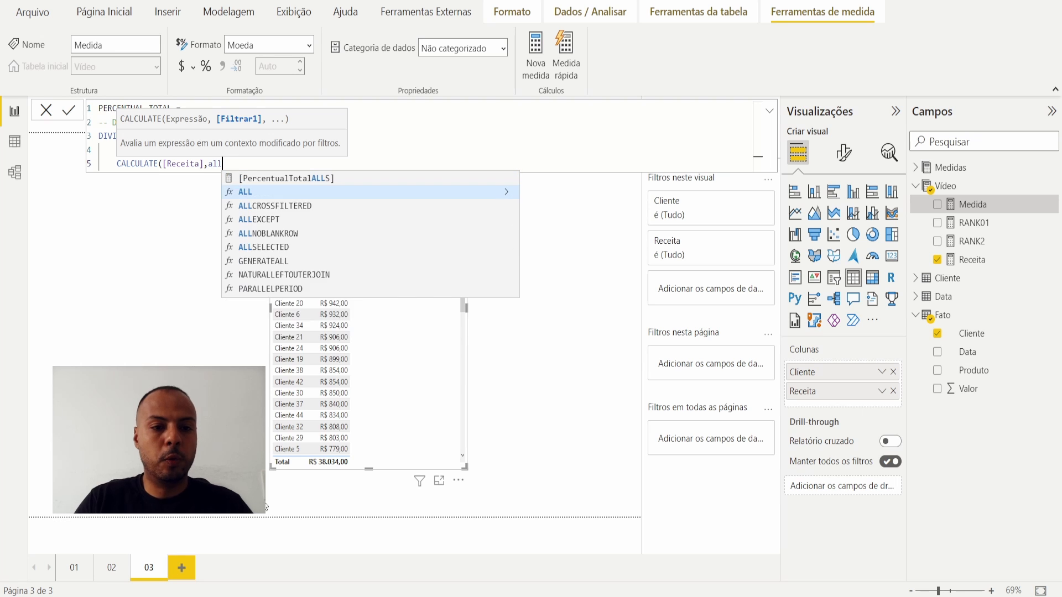
pyautogui.press('Tab')
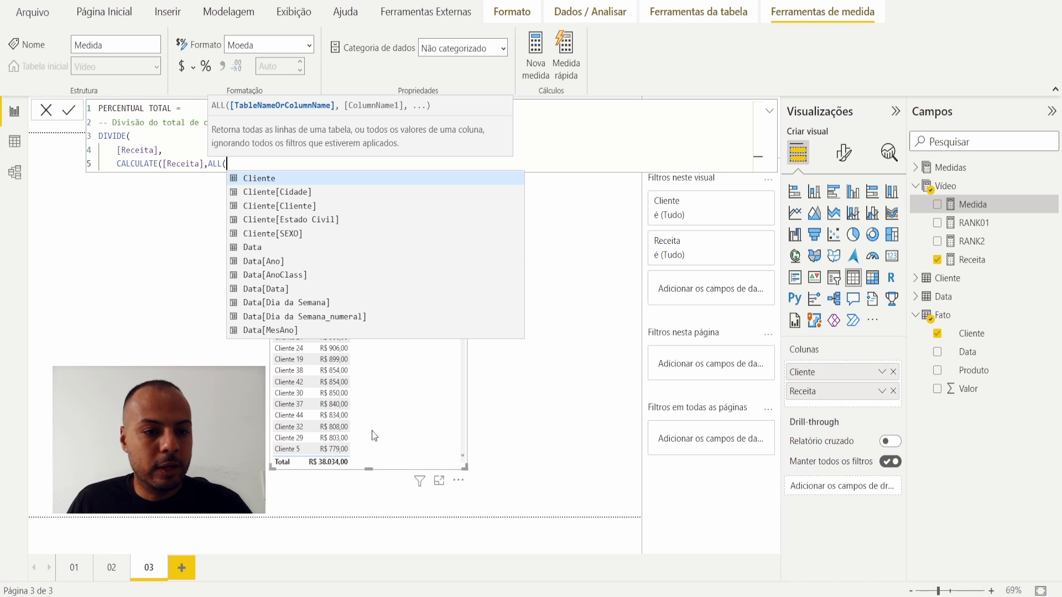
pyautogui.write('fa')
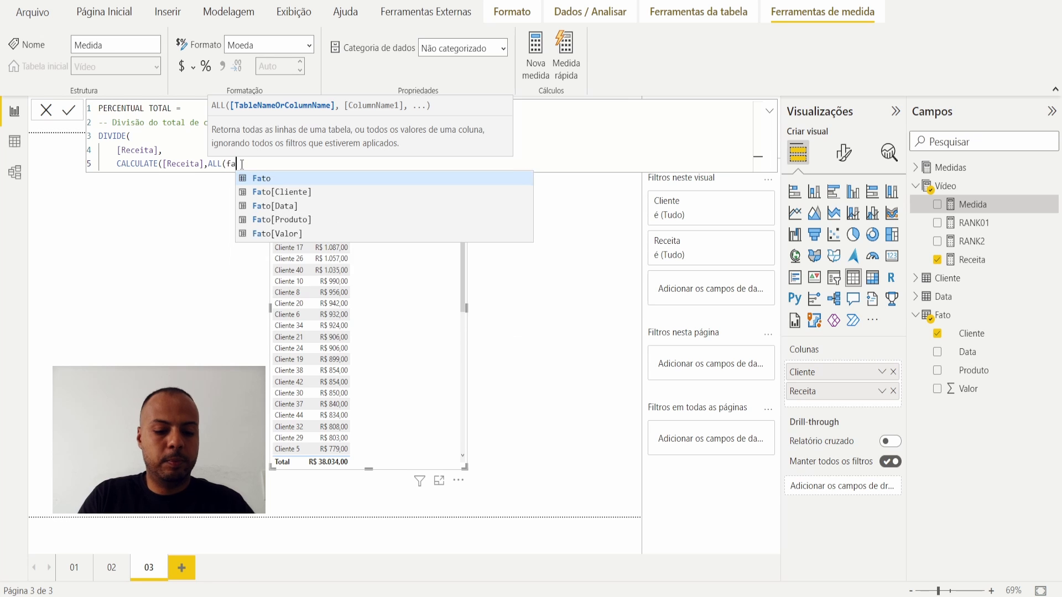
pyautogui.write('to)')
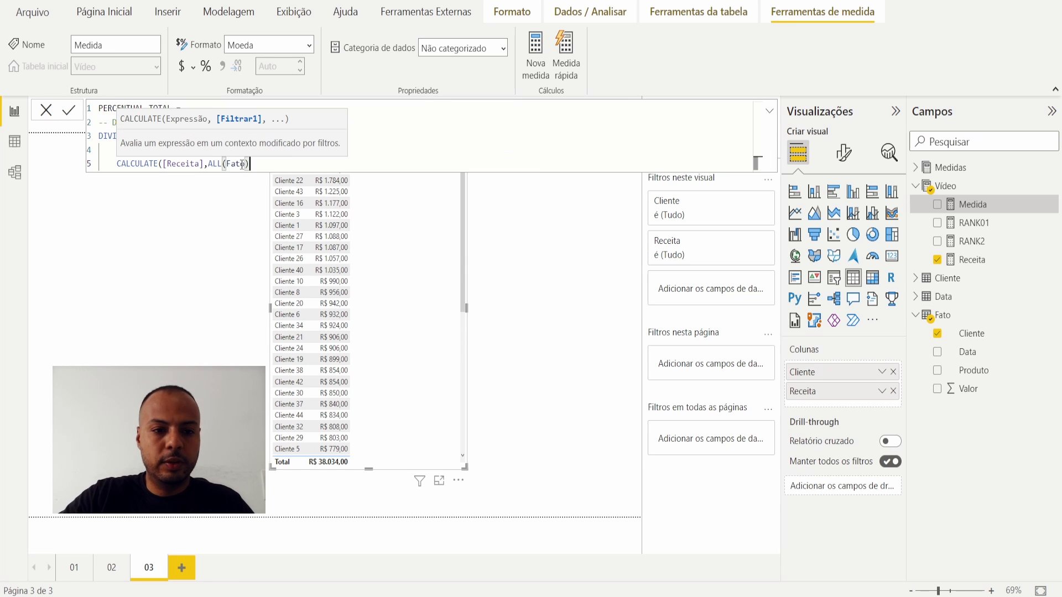
pyautogui.write(')')
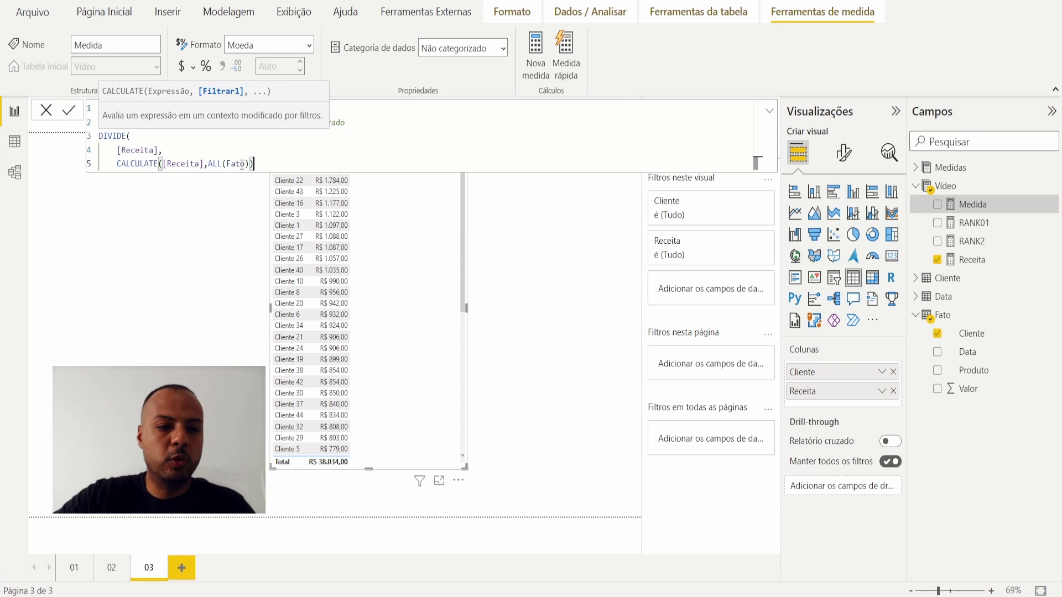
pyautogui.write(')')
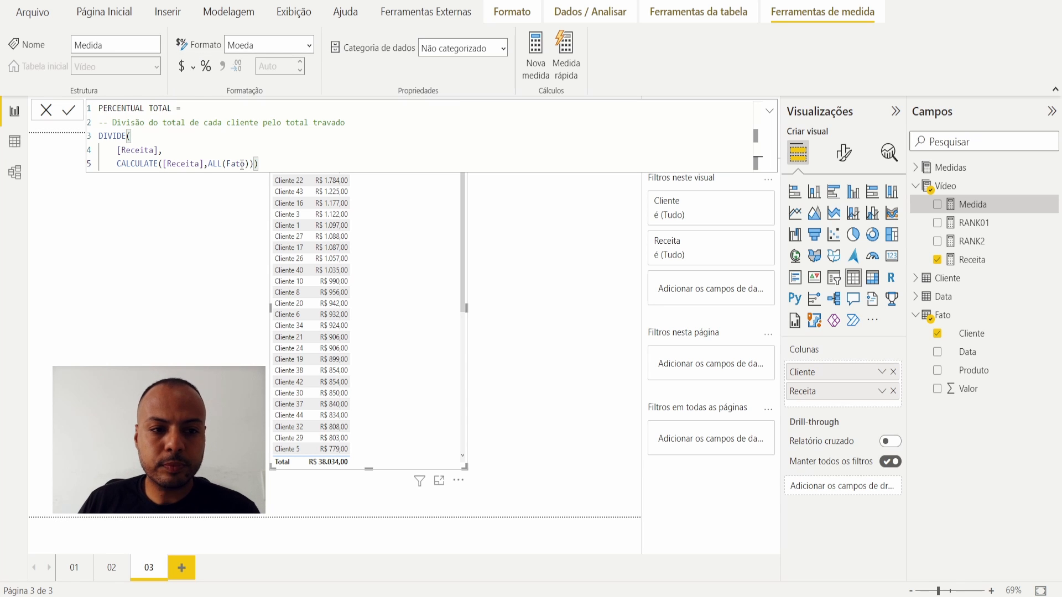
pyautogui.press('Return')
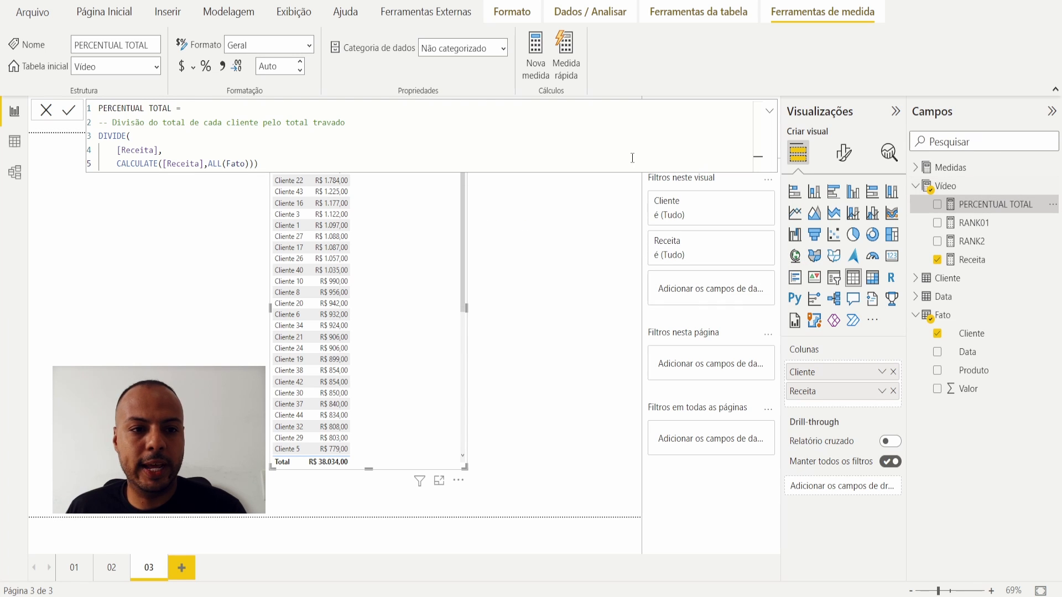
# Format the PERCENTUAL TOTAL measure as a percentage and add it as a column to the client table.
pyautogui.click(204, 72)
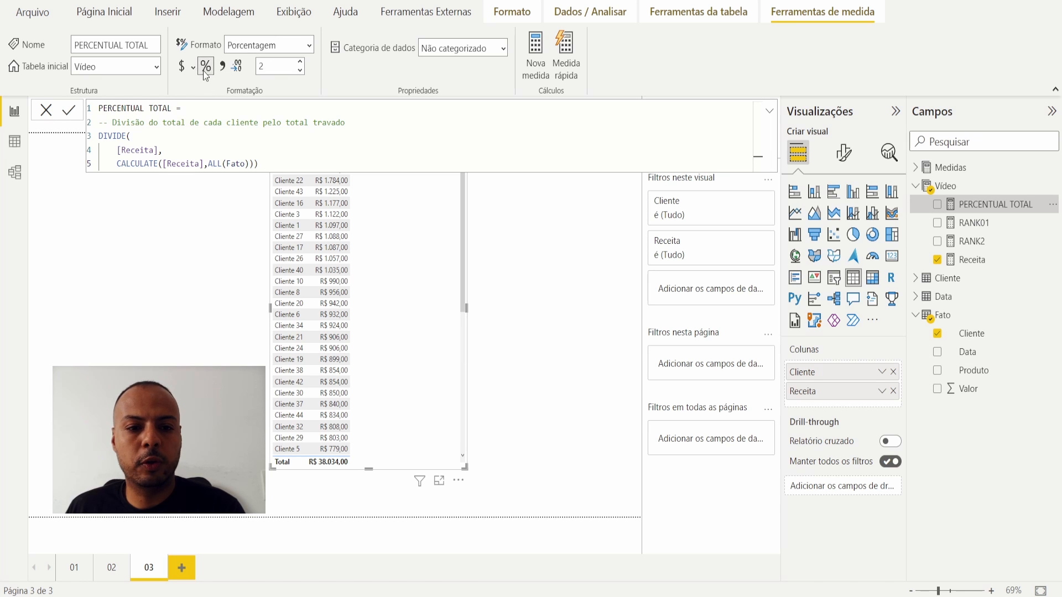
pyautogui.moveTo(1012, 205); pyautogui.dragTo(406, 224)
pyautogui.click(550, 260)
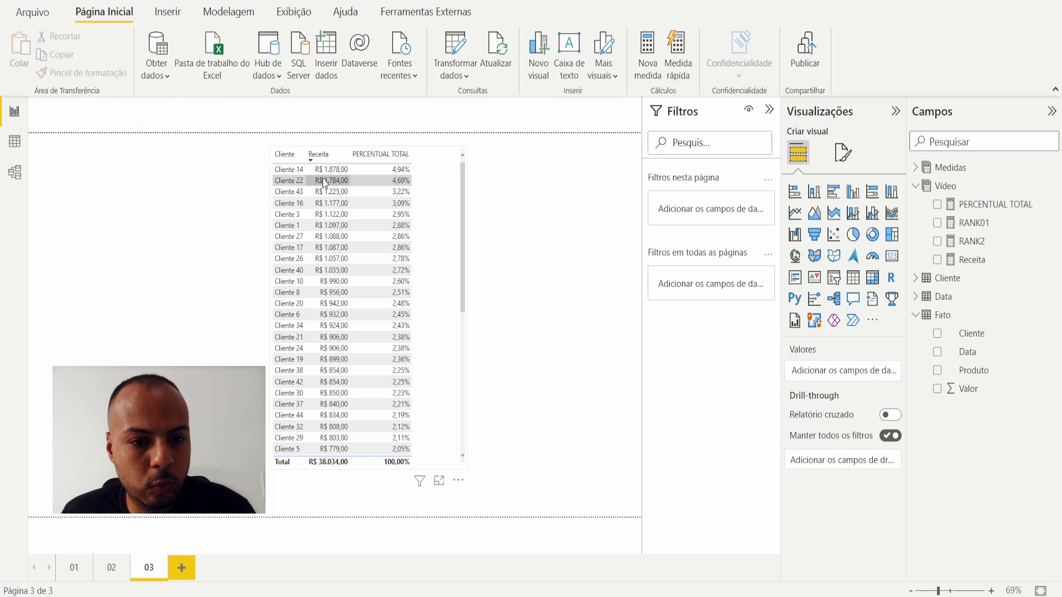
pyautogui.scroll(-5, 382, 210)
pyautogui.scroll(5, 419, 248)
# Reopen the PERCENTUAL TOTAL formula and examine its numerator and denominator against the client table.
pyautogui.click(971, 205)
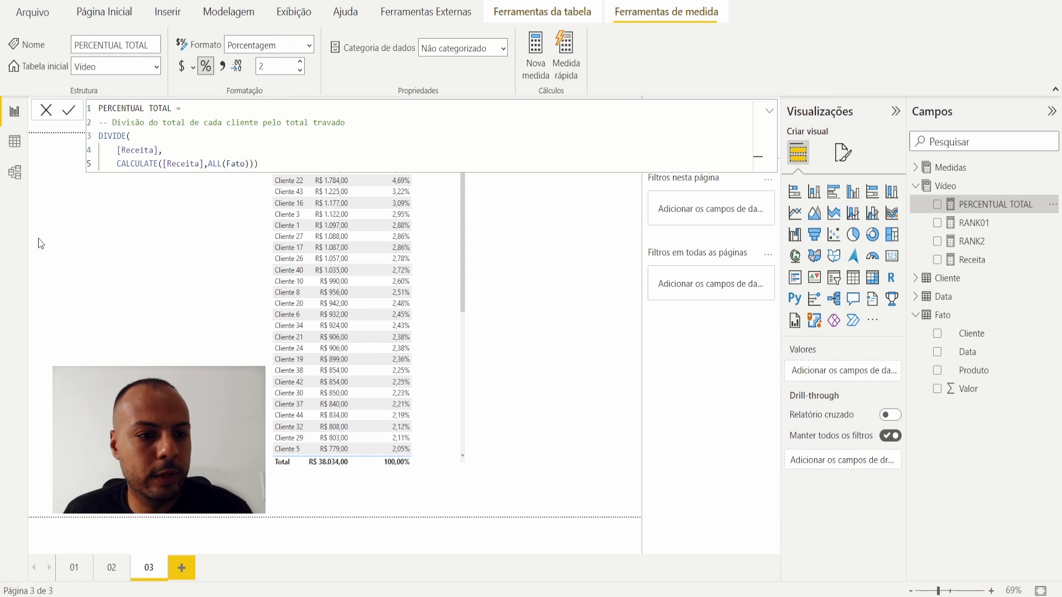
pyautogui.moveTo(113, 149); pyautogui.dragTo(162, 150)
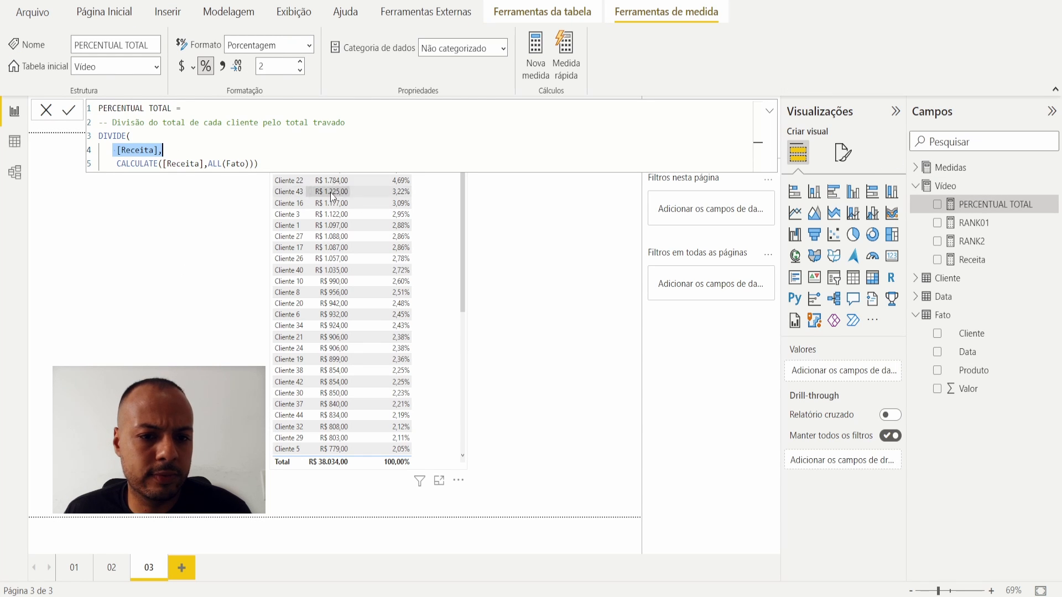
pyautogui.moveTo(105, 163); pyautogui.dragTo(246, 159)
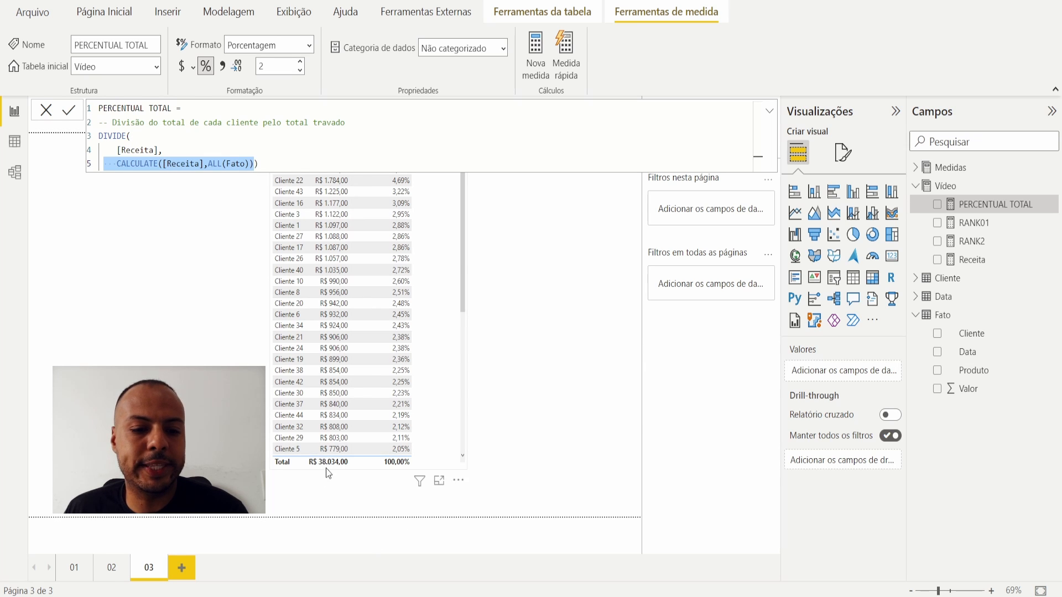
pyautogui.click(166, 188)
# Copy the denominator expression CALCULATE([Receita],ALL(Fato)) from the PERCENTUAL TOTAL formula.
pyautogui.moveTo(119, 164); pyautogui.dragTo(265, 160)
pyautogui.hotkey('ctrl', 'z')
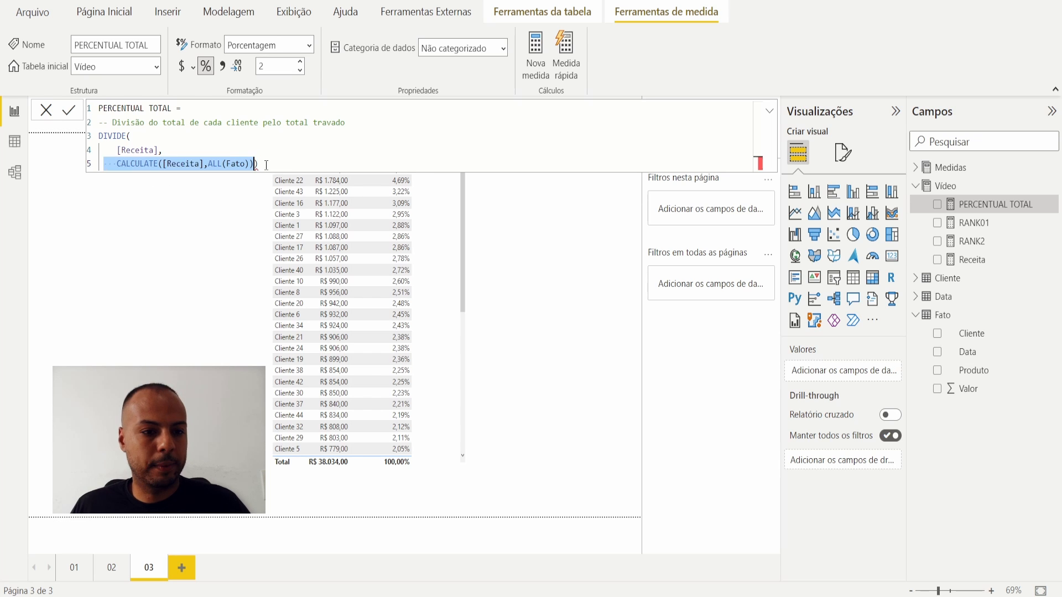
pyautogui.click(136, 166)
pyautogui.moveTo(117, 167); pyautogui.dragTo(250, 165)
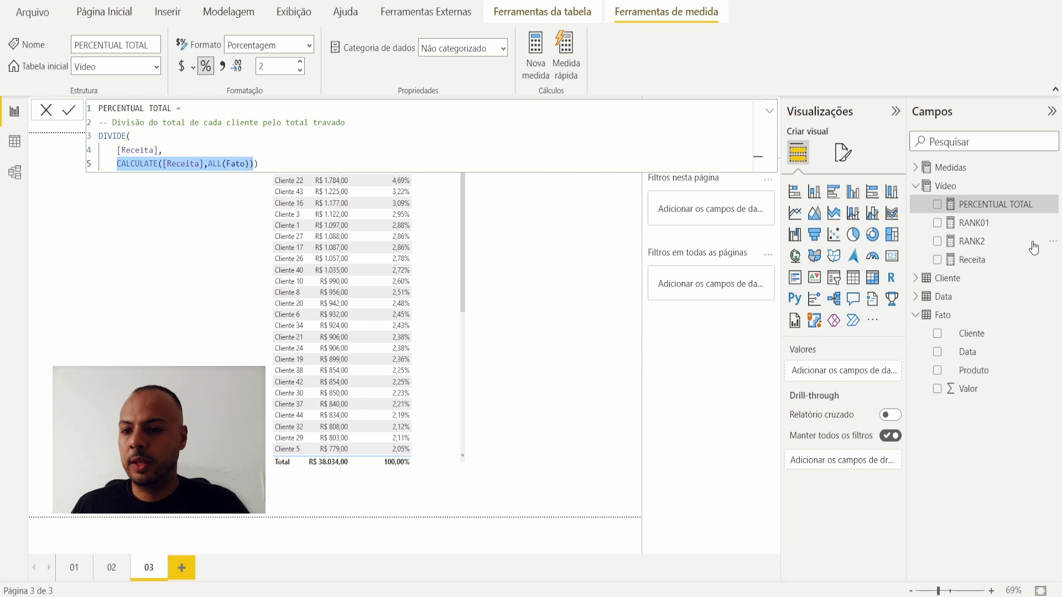
# Create a new measure in the Vídeo table named TOTAL with the formula CALCULATE([Receita],ALL(Fato)).
pyautogui.rightClick(961, 186)
pyautogui.click(921, 191)
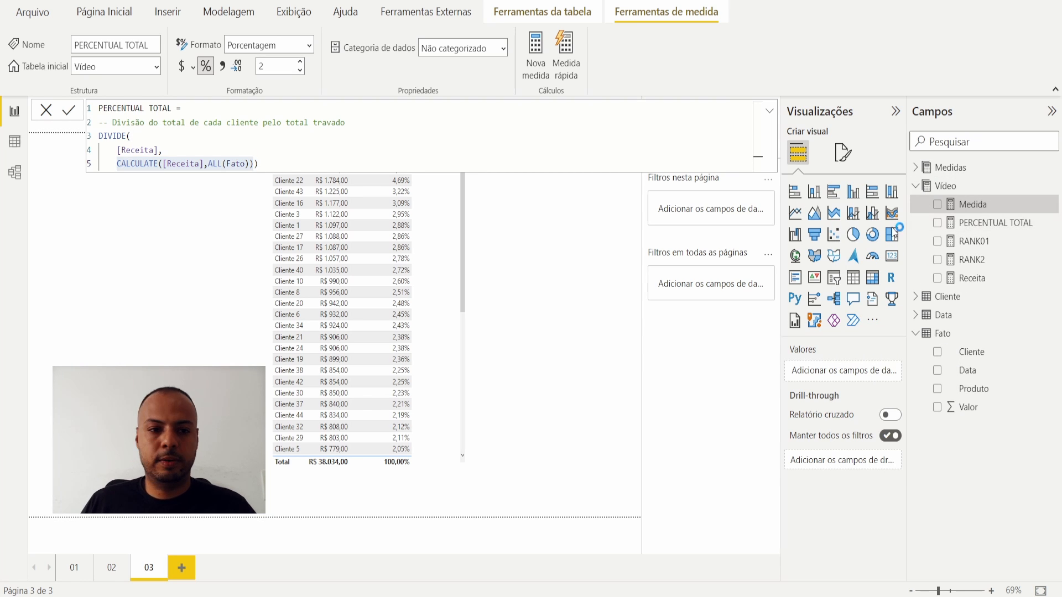
pyautogui.write('TOTAL')
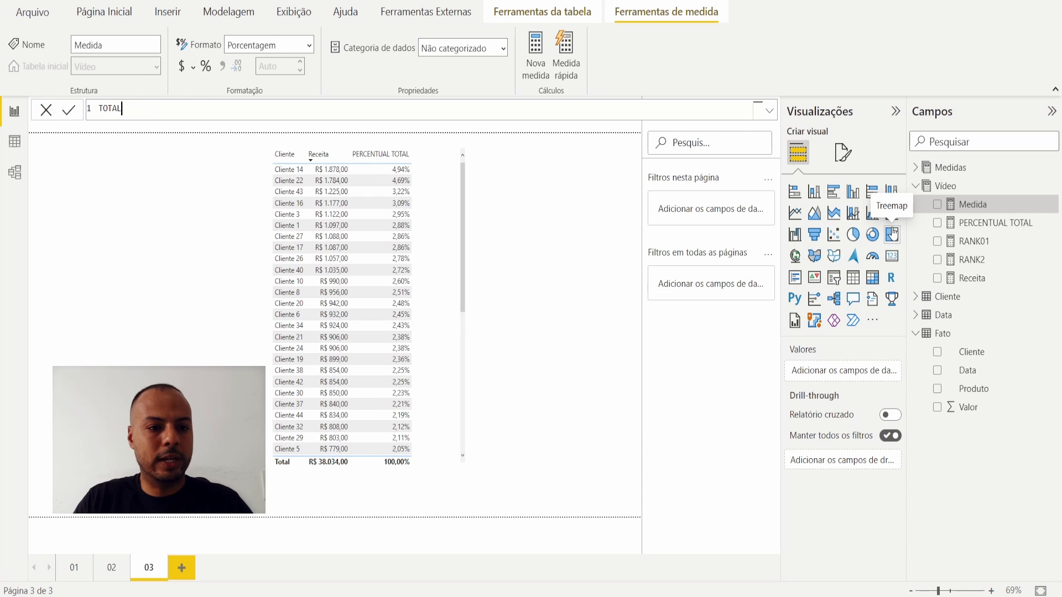
pyautogui.write(' =')
pyautogui.write('CALCULATE([Receita],ALL(Fato))')
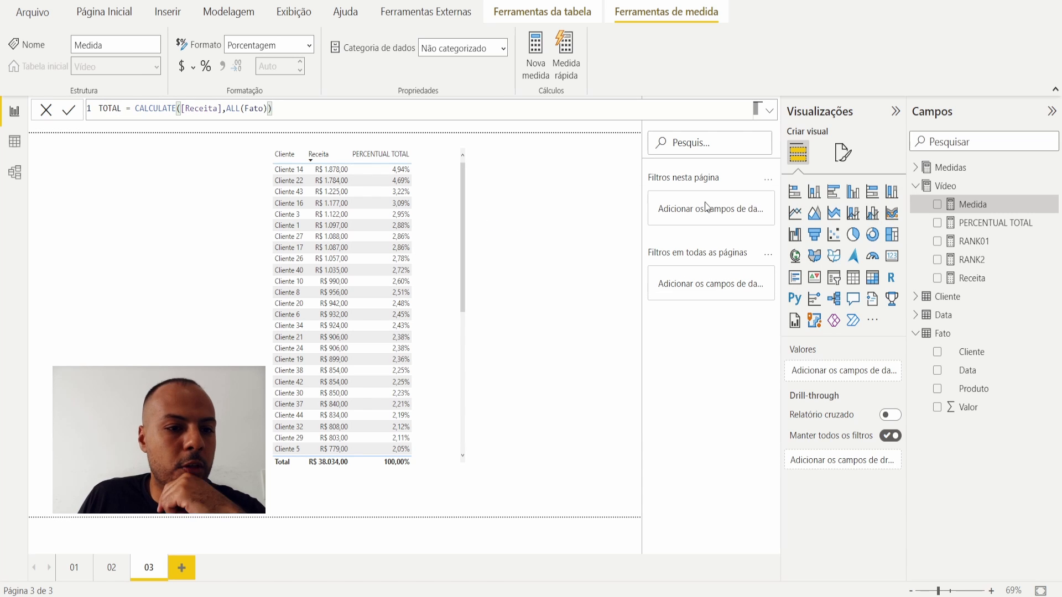
pyautogui.moveTo(136, 108); pyautogui.dragTo(294, 116)
pyautogui.click(306, 114)
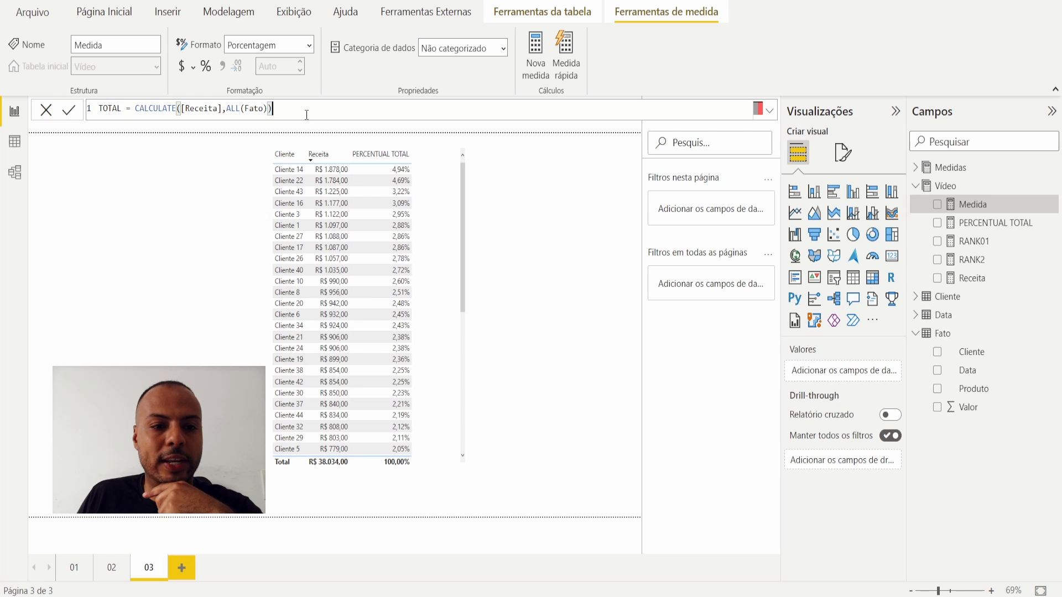
pyautogui.press('Return')
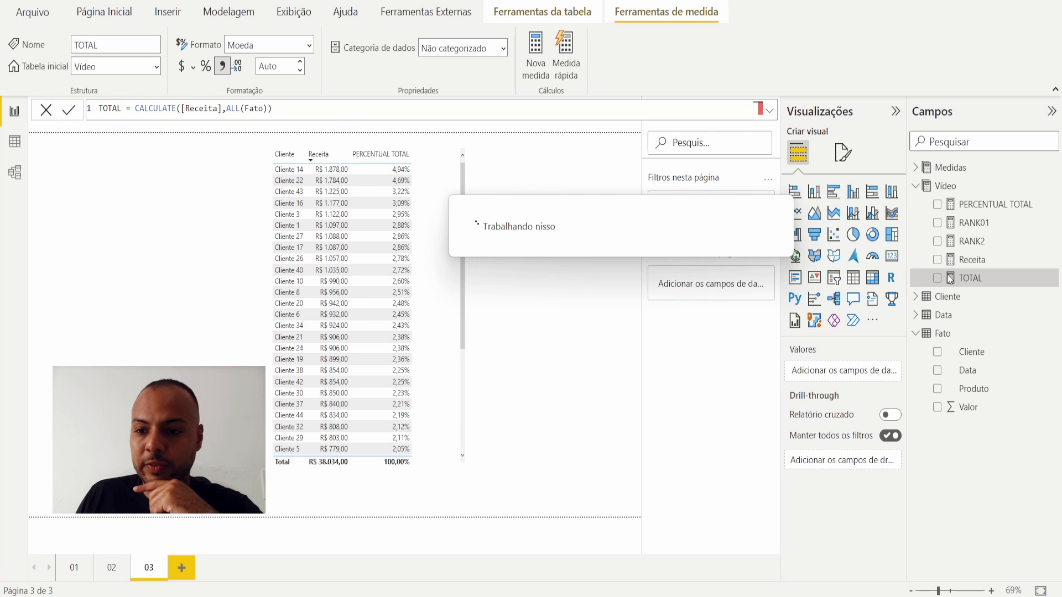
# Widen the client table, add TOTAL between Receita and PERCENTUAL TOTAL, and look through the rows.
pyautogui.click(459, 304)
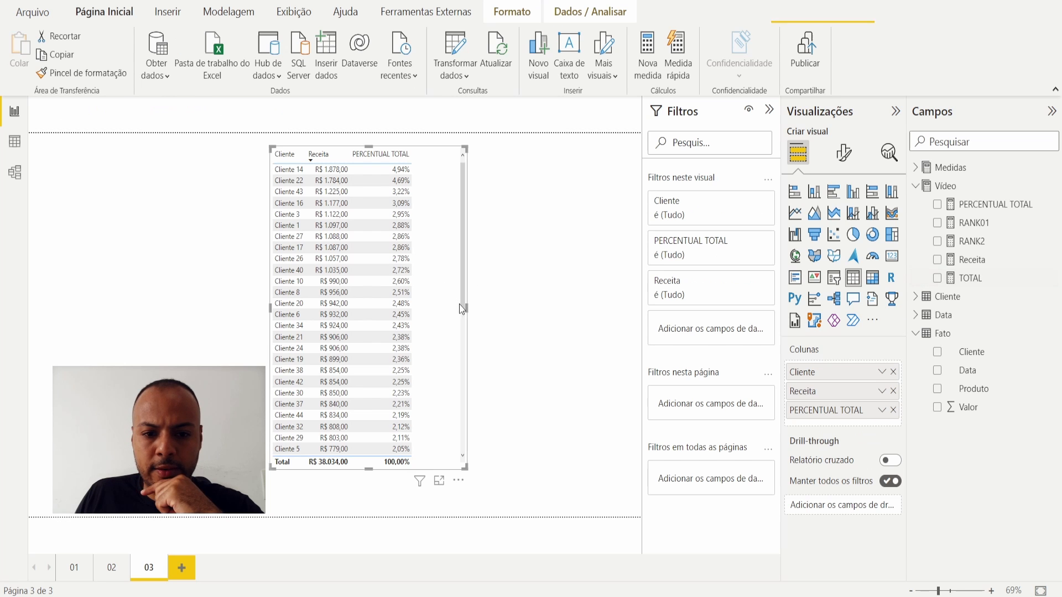
pyautogui.moveTo(464, 308); pyautogui.dragTo(531, 307)
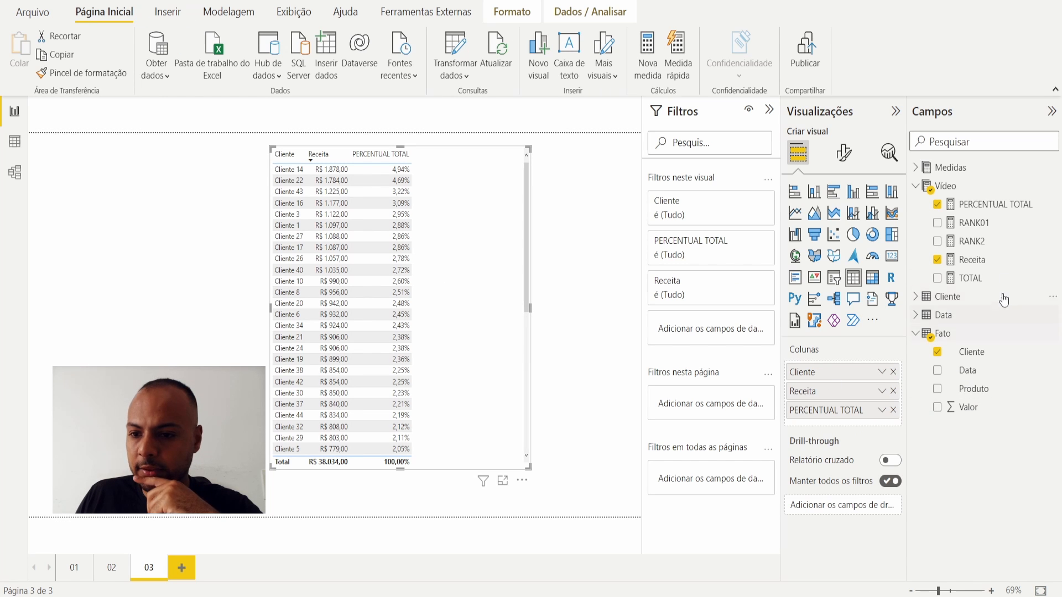
pyautogui.moveTo(973, 279); pyautogui.dragTo(829, 406)
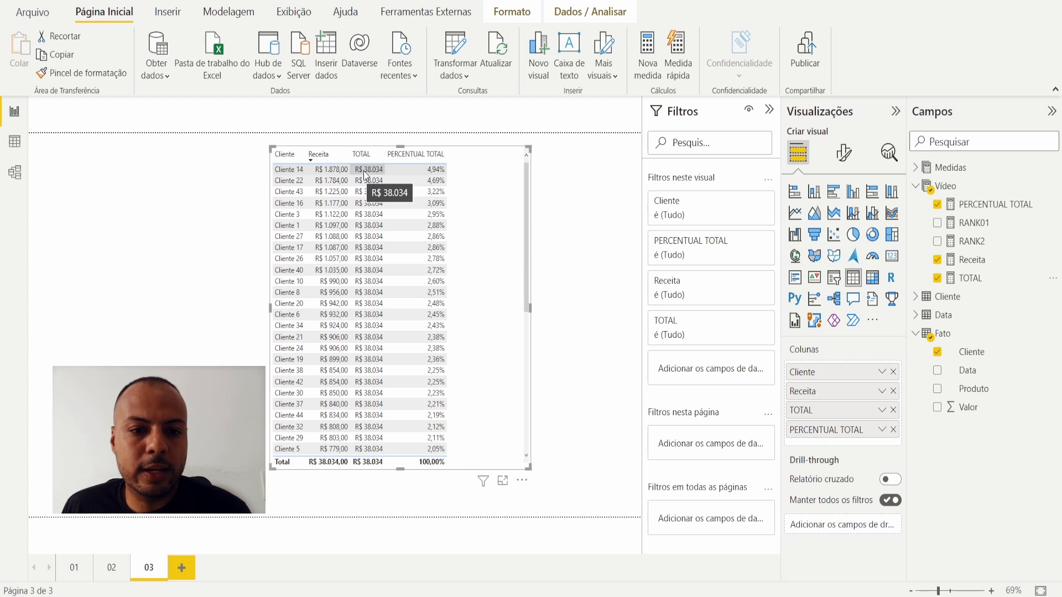
pyautogui.scroll(-6, 369, 188)
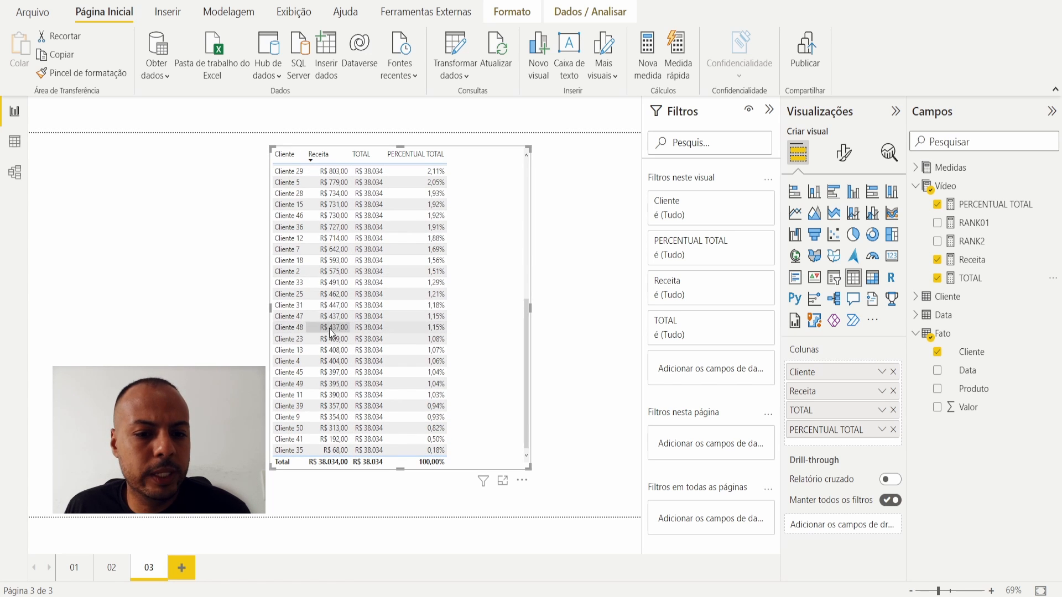
pyautogui.scroll(6, 365, 332)
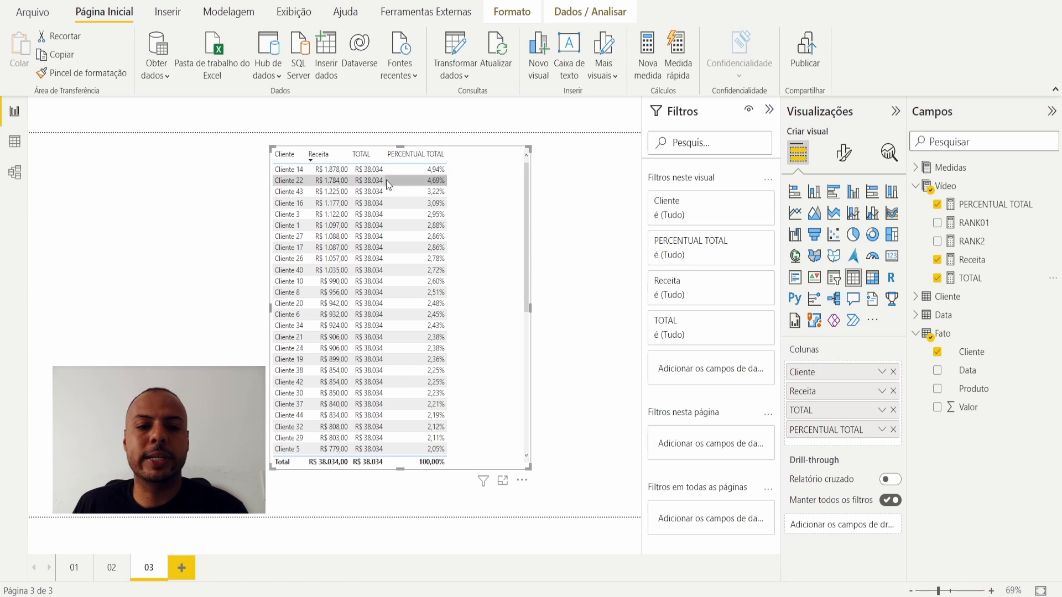
# Remove the TOTAL column from the client table and delete the TOTAL measure from the model.
pyautogui.click(938, 278)
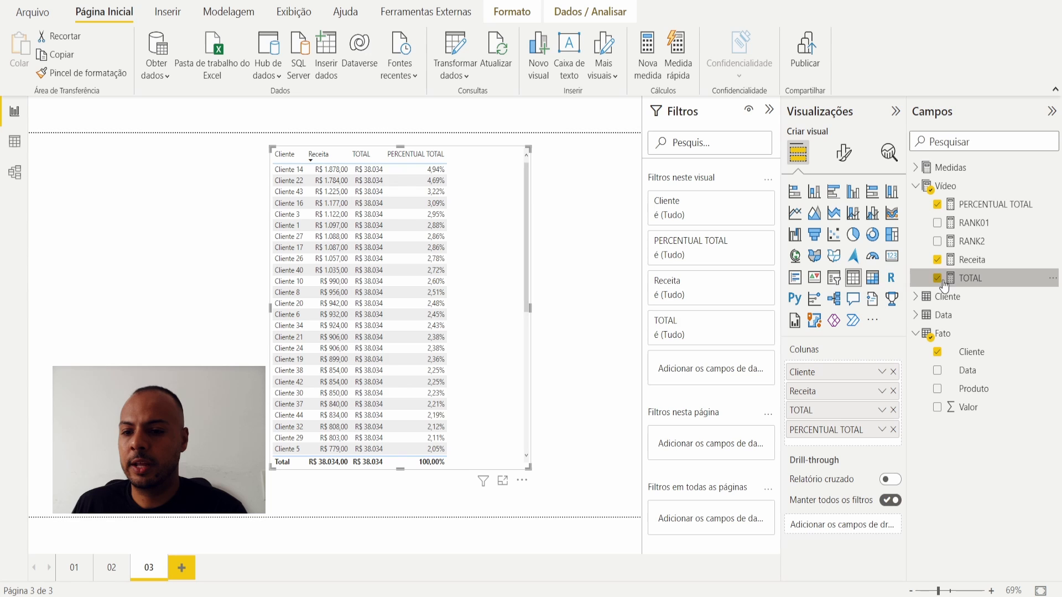
pyautogui.click(1054, 279)
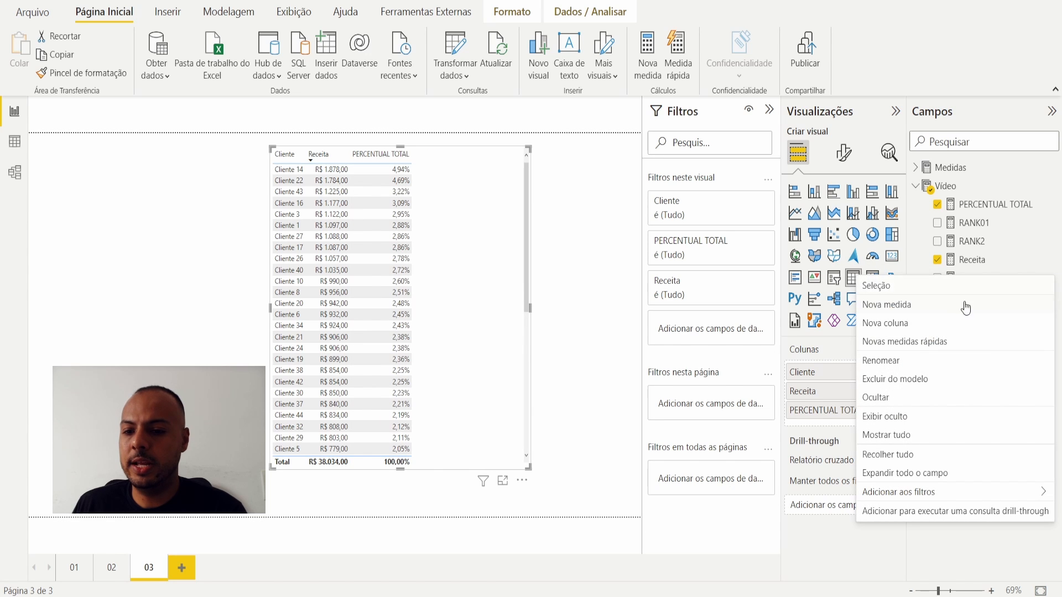
pyautogui.click(907, 380)
pyautogui.click(600, 325)
# Move the client table toward the left side of the page and narrow it to fit its three columns.
pyautogui.moveTo(450, 308); pyautogui.dragTo(376, 319)
pyautogui.scroll(-8, 283, 331)
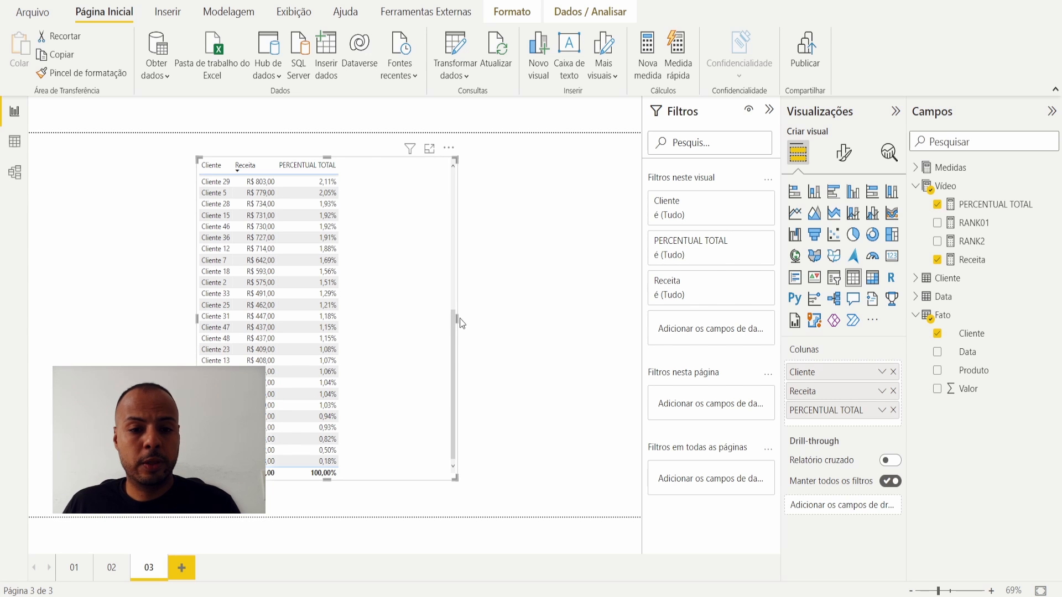
pyautogui.moveTo(456, 318); pyautogui.dragTo(377, 320)
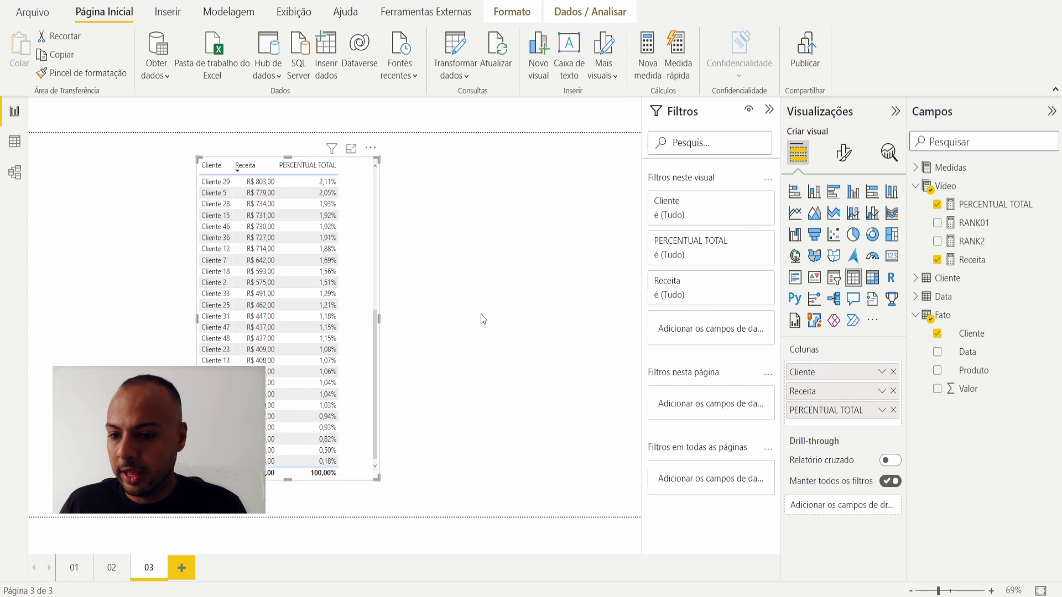
# Create a new visual from the Produto field of the Fato table and place it to the right of the client table.
pyautogui.click(486, 319)
pyautogui.moveTo(977, 370); pyautogui.dragTo(550, 280)
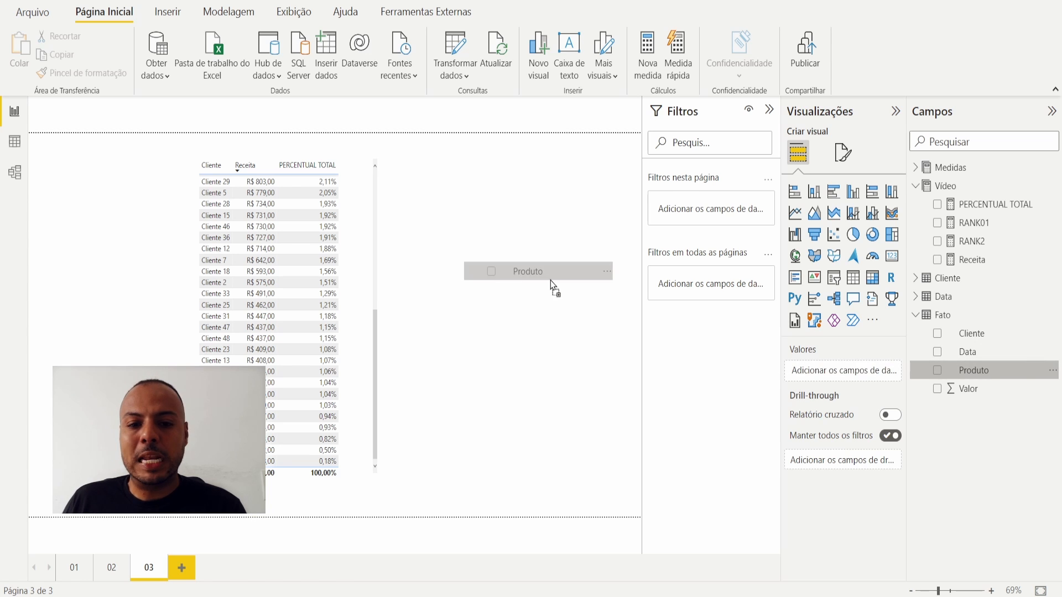
pyautogui.moveTo(535, 333); pyautogui.dragTo(574, 360)
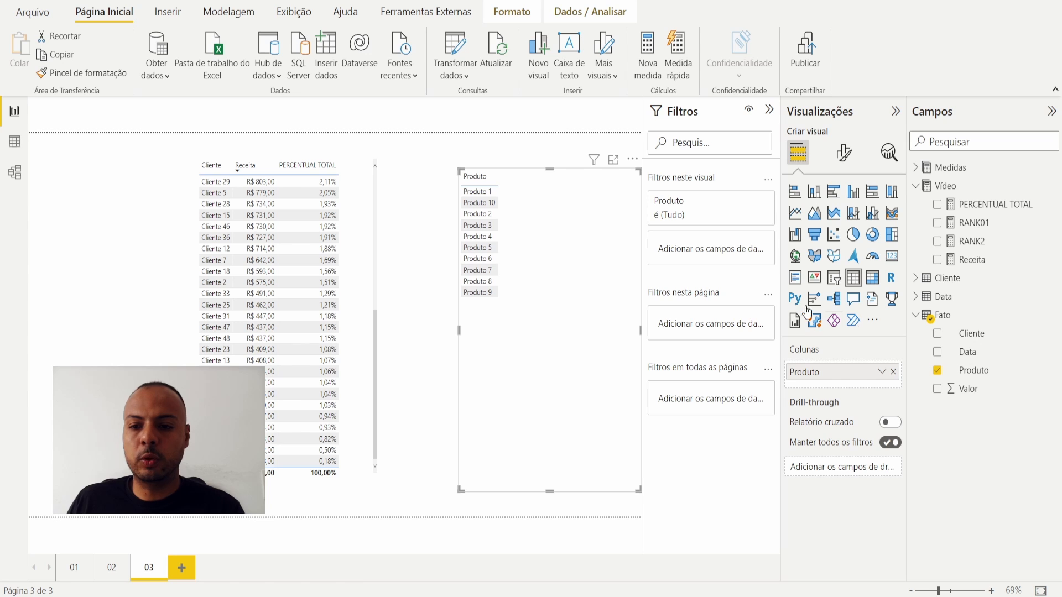
# Convert the Produto visual into a slicer and filter the client table by Produto 5, then by Produto 3 instead.
pyautogui.click(838, 282)
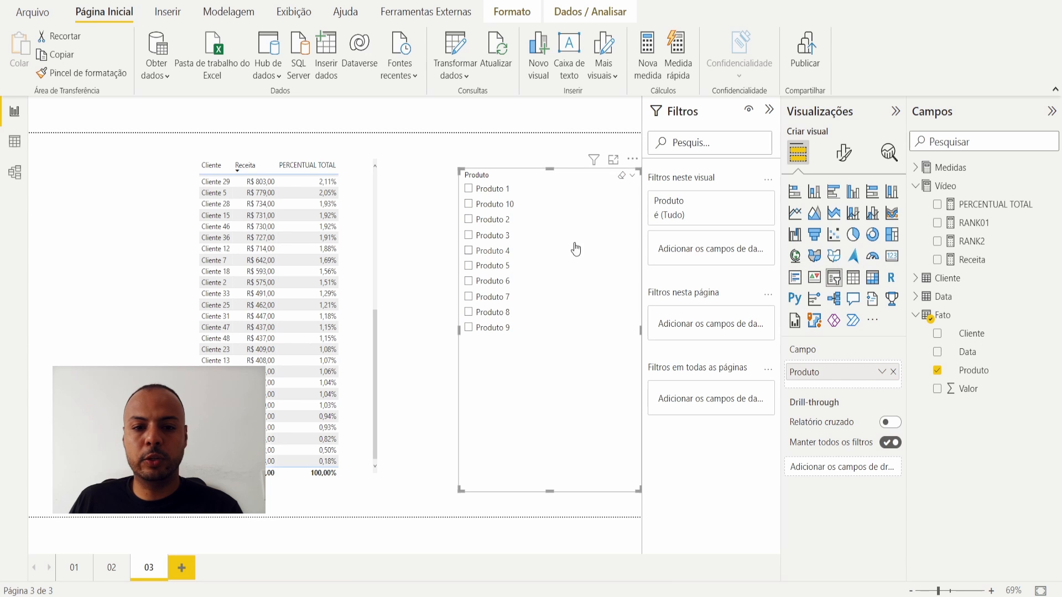
pyautogui.click(502, 268)
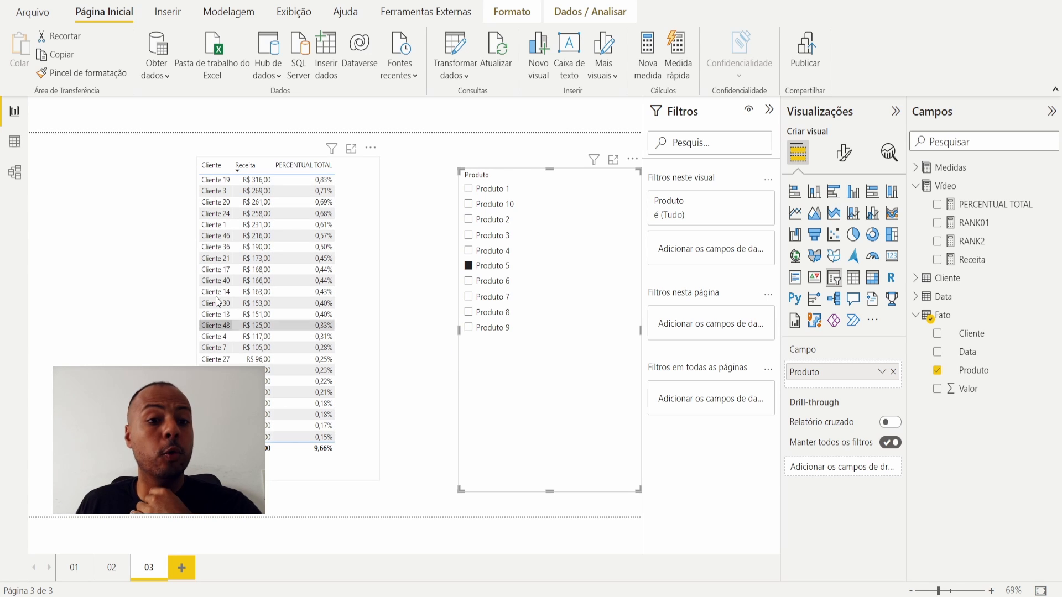
pyautogui.click(487, 237)
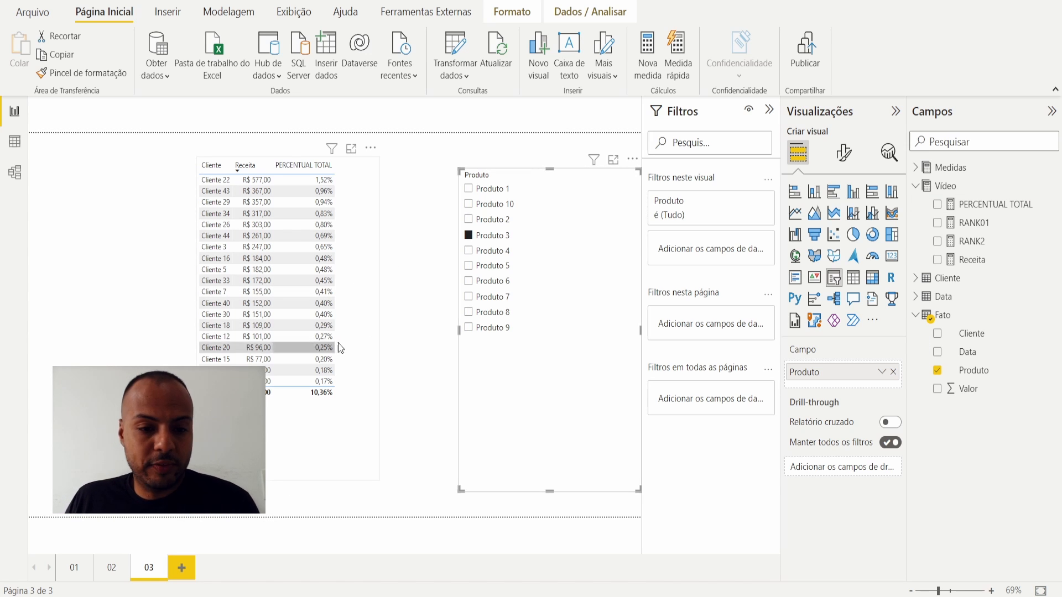
# Open the PERCENTUAL TOTAL measure and copy its whole DIVIDE expression, without the name and comment lines.
pyautogui.click(354, 337)
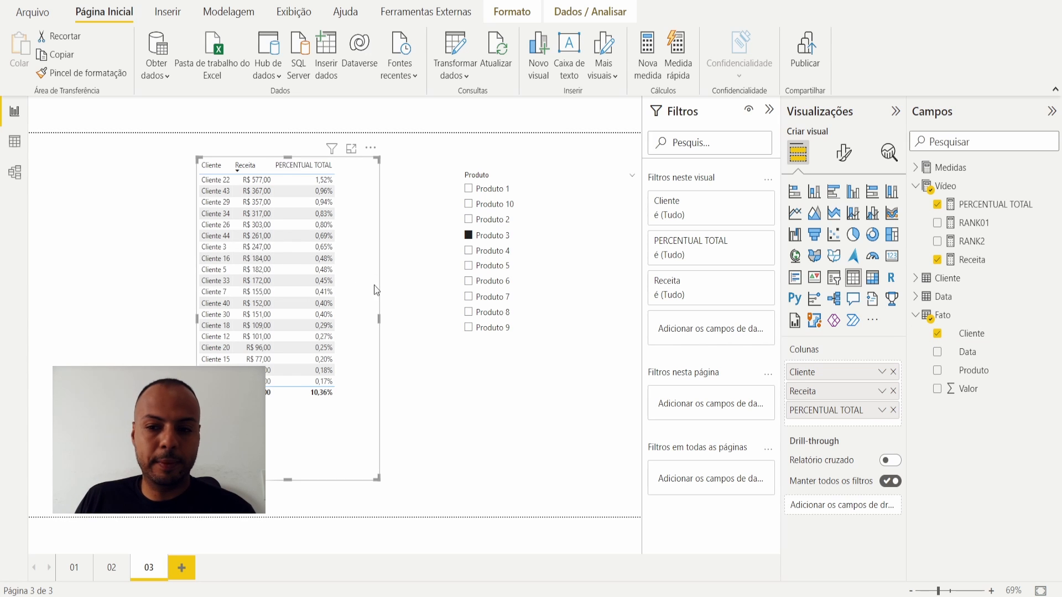
pyautogui.click(983, 261)
pyautogui.click(990, 206)
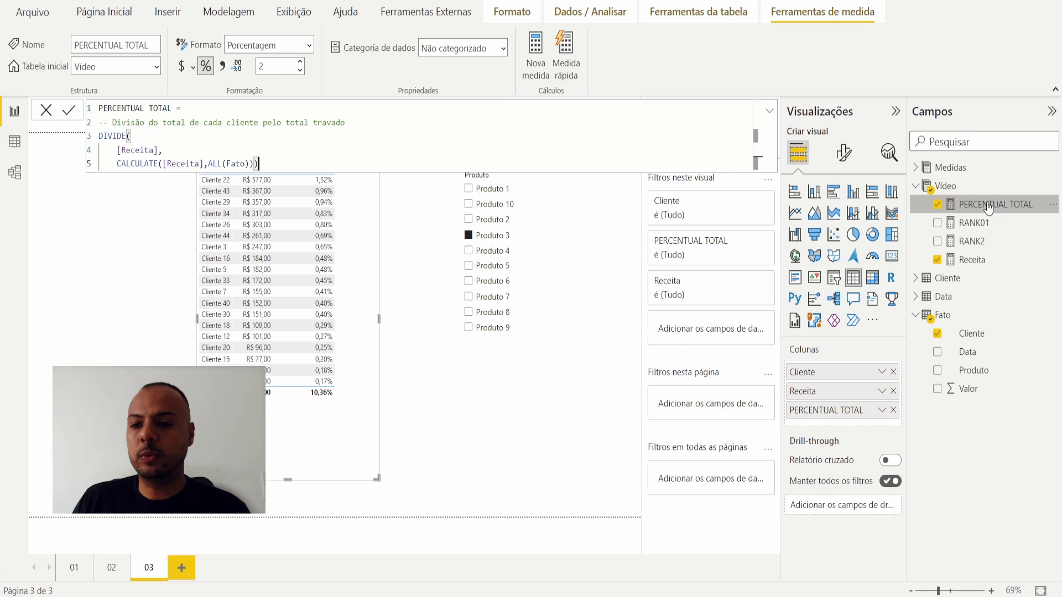
pyautogui.moveTo(258, 164); pyautogui.dragTo(92, 142)
pyautogui.hotkey('ctrl', 'c')
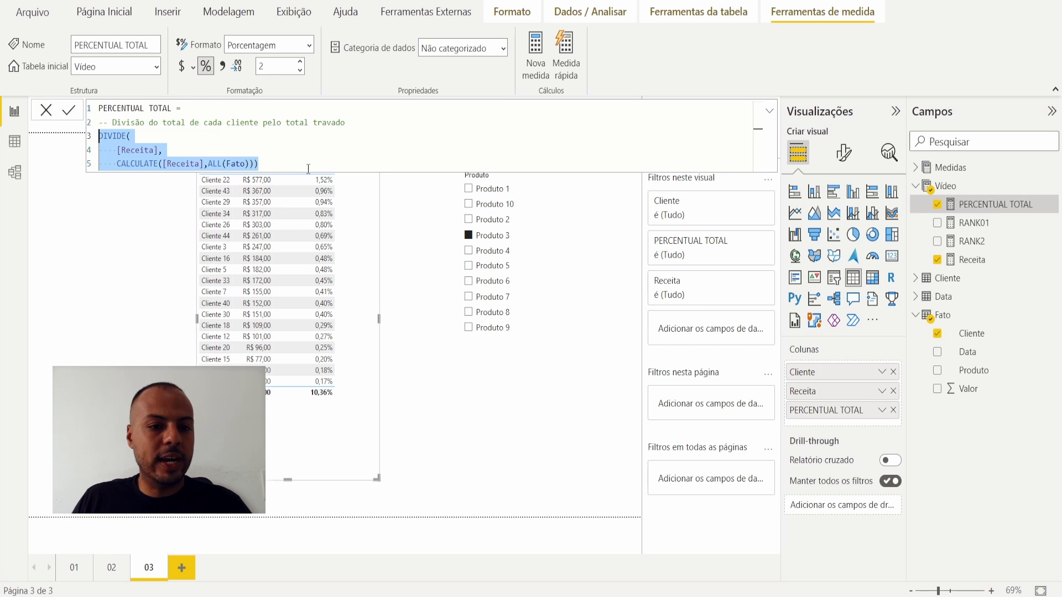
# Create a measure named PERCENTUAL DIN in the Vídeo table and paste the copied DIVIDE expression as its formula.
pyautogui.rightClick(947, 192)
pyautogui.click(874, 200)
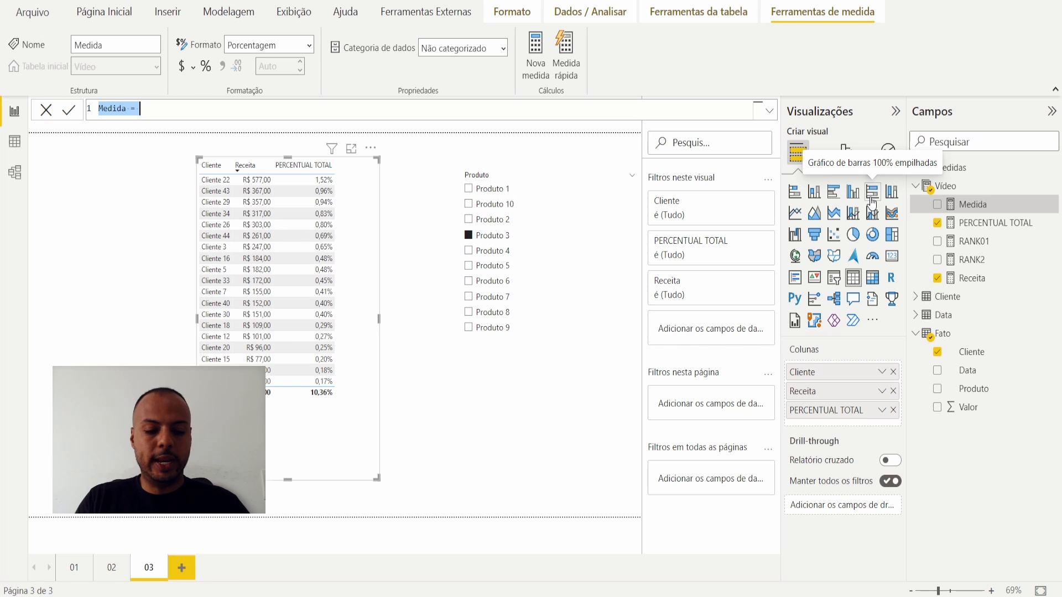
pyautogui.write('PERCENTUAL DIN')
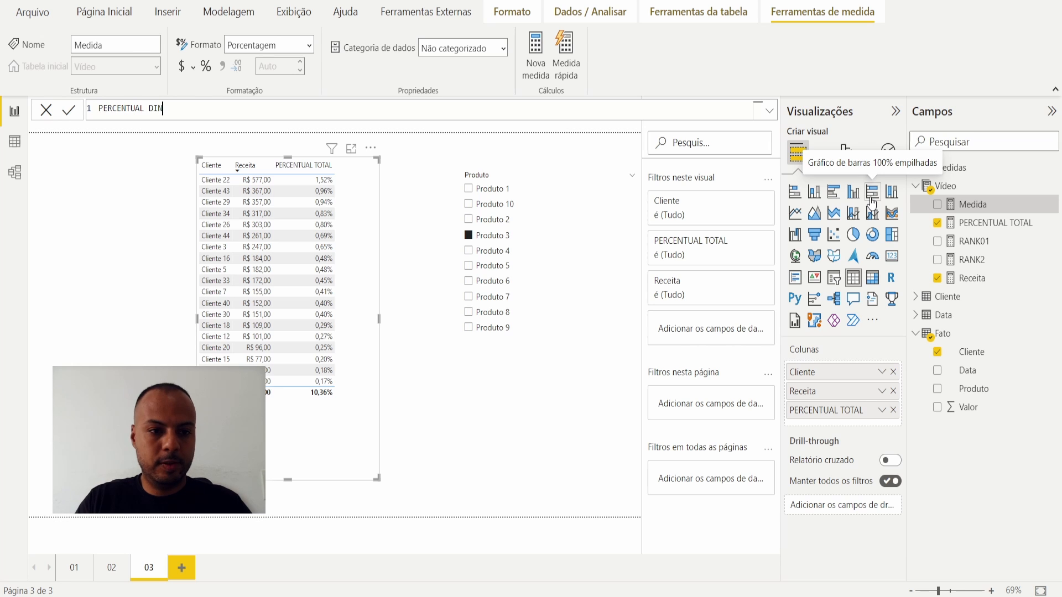
pyautogui.hotkey('ctrl', 'v')
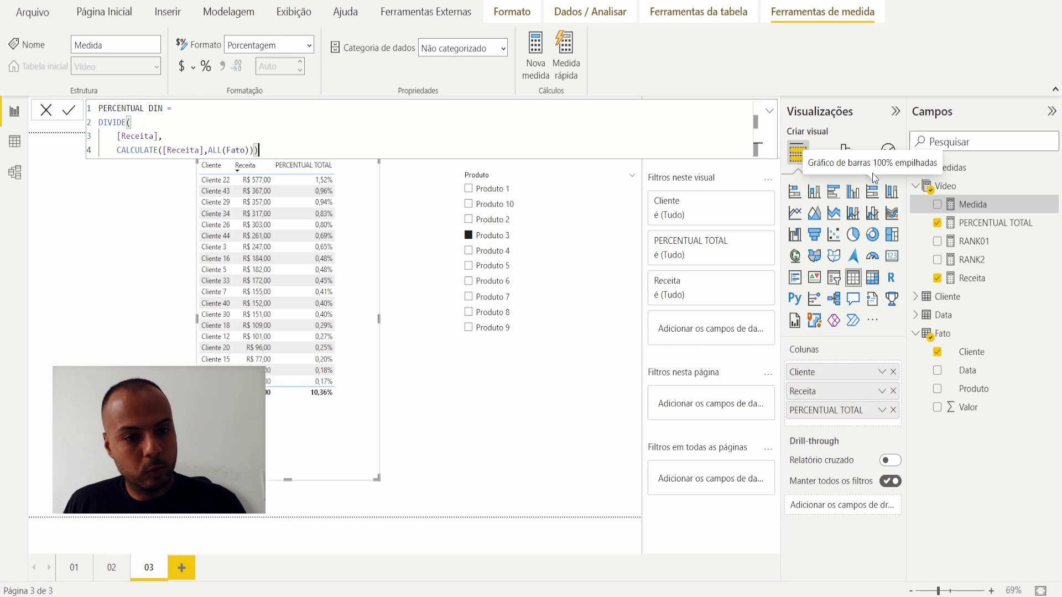
# Change ALL(Fato) to ALLSELECTED(Fato) in the PERCENTUAL DIN formula and commit the measure.
pyautogui.moveTo(113, 150); pyautogui.dragTo(213, 148)
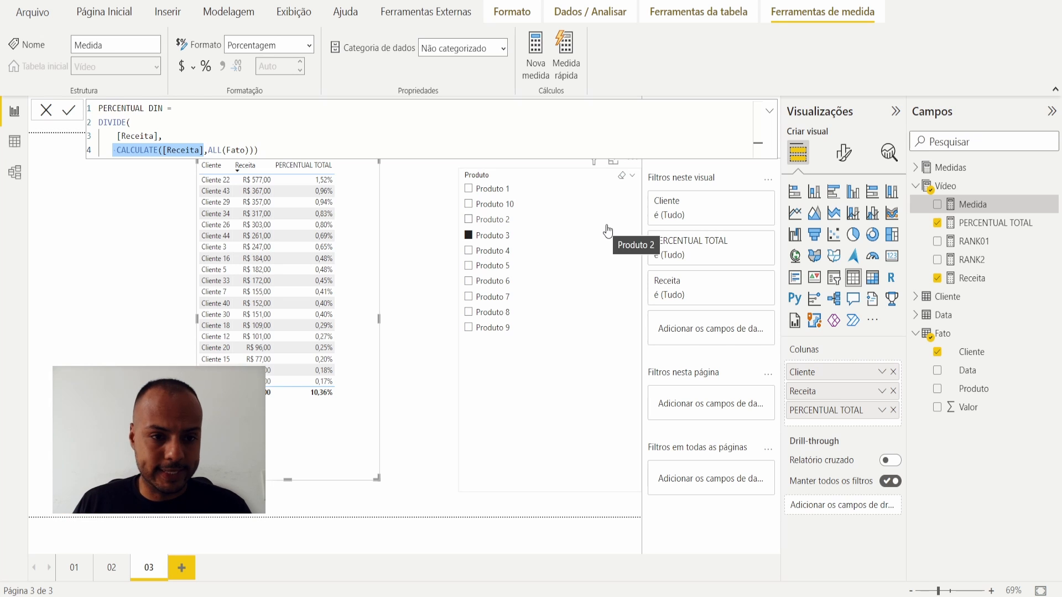
pyautogui.click(223, 150)
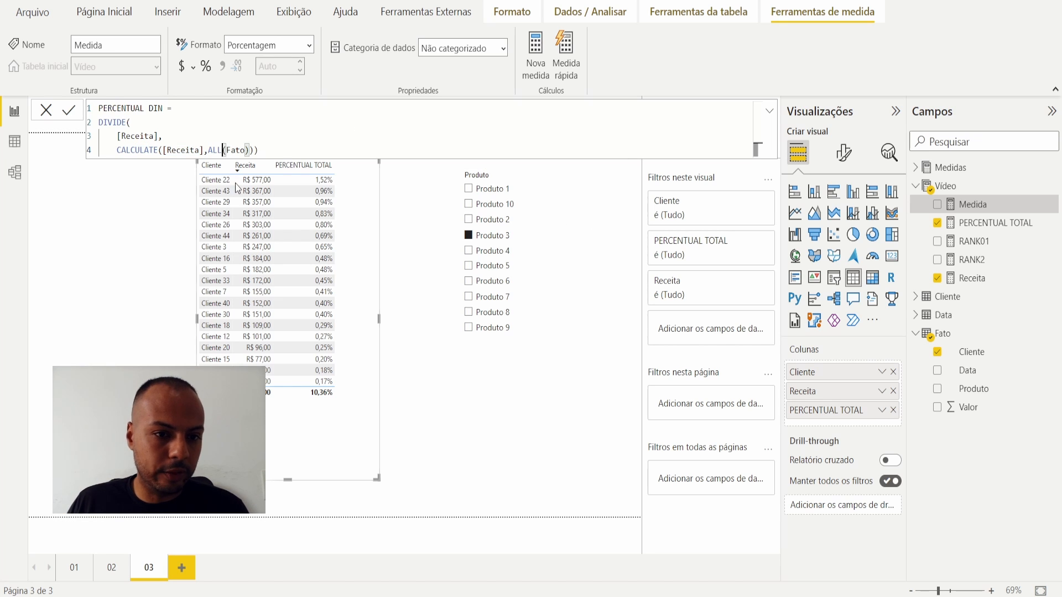
pyautogui.write('SELECTED')
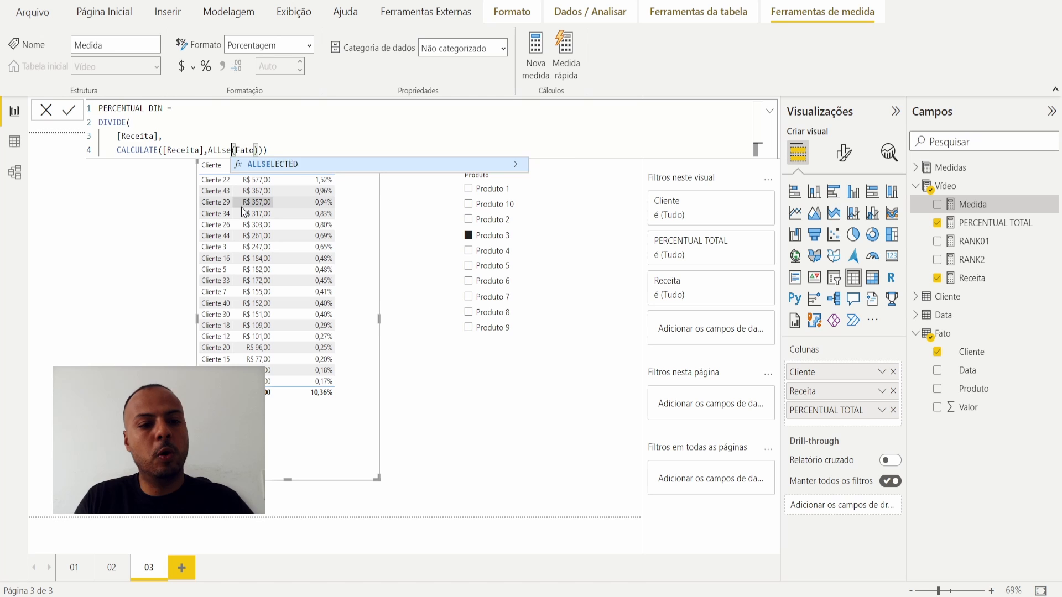
pyautogui.click(311, 147)
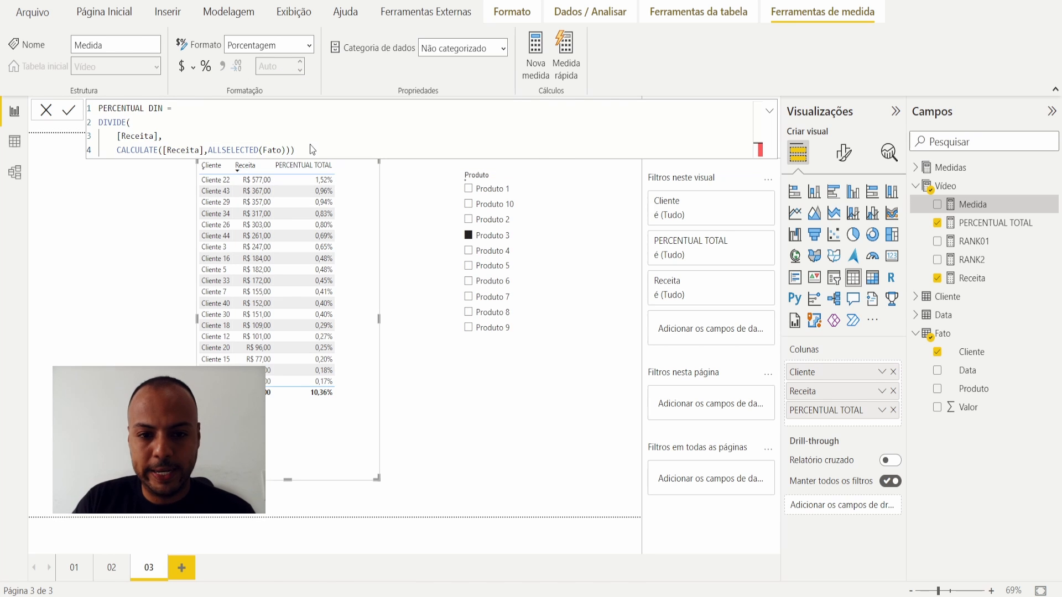
pyautogui.press('Return')
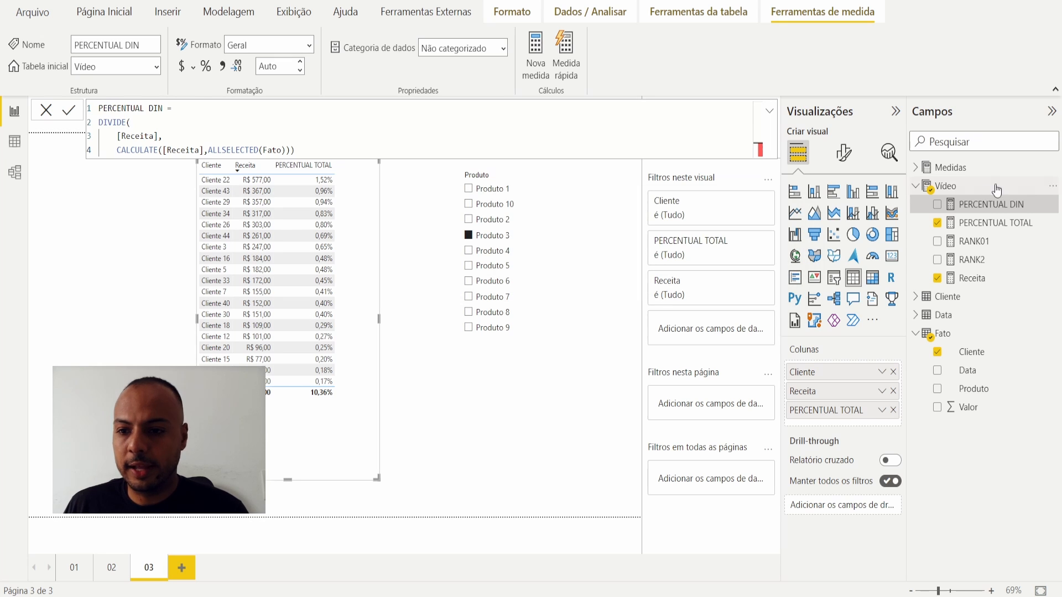
# Format PERCENTUAL DIN as a percentage and add it as the last column of the client table.
pyautogui.click(207, 67)
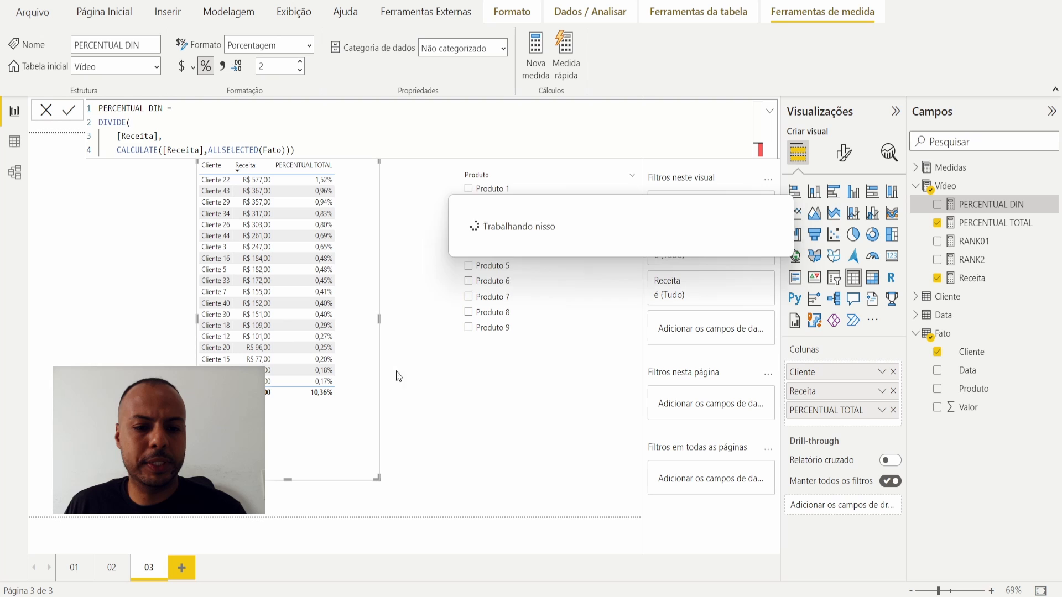
pyautogui.moveTo(984, 204); pyautogui.dragTo(383, 273)
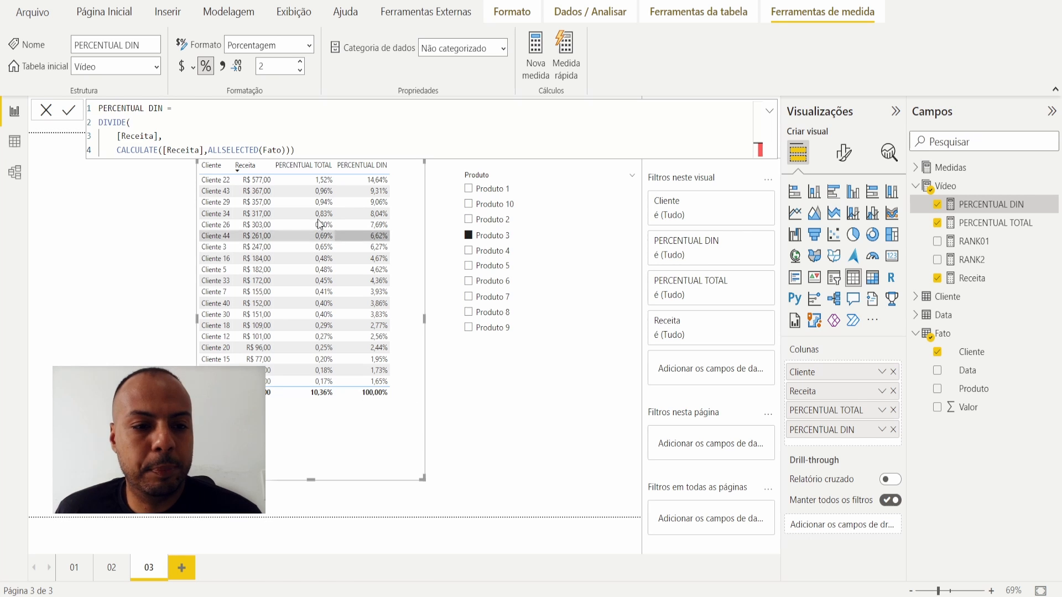
# Review the ALLSELECTED(Fato) part, collapse the formula editor, and filter by Produto 2 to compare PERCENTUAL TOTAL with PERCENTUAL DIN.
pyautogui.moveTo(209, 150); pyautogui.dragTo(294, 150)
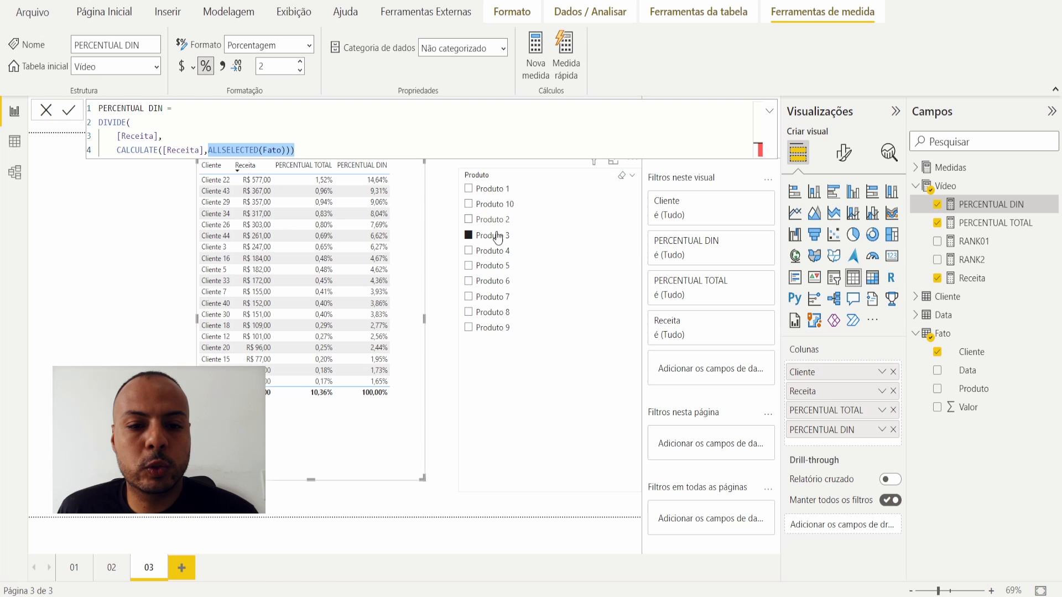
pyautogui.click(769, 111)
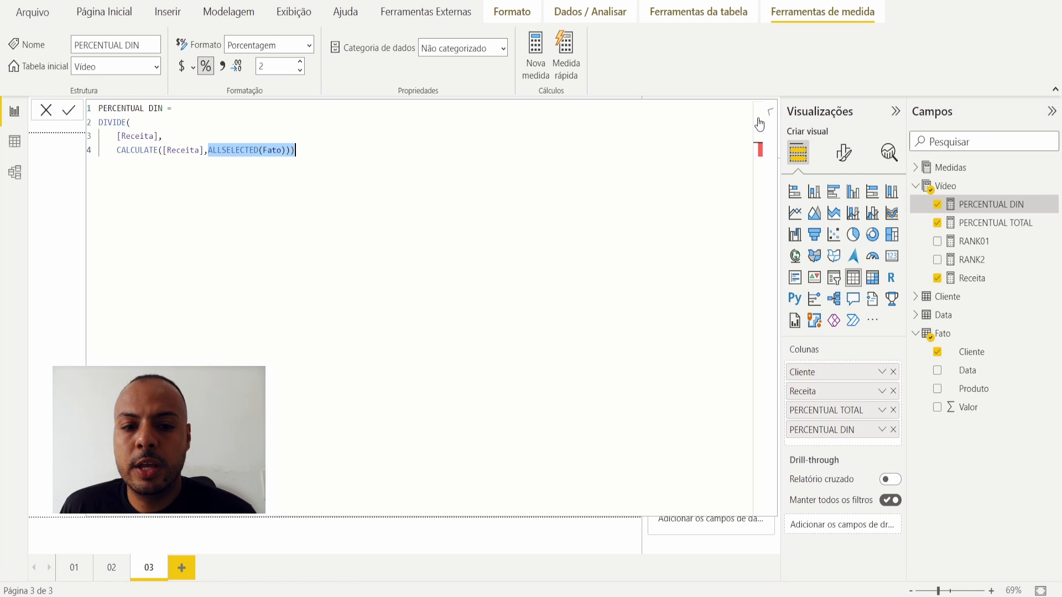
pyautogui.click(771, 113)
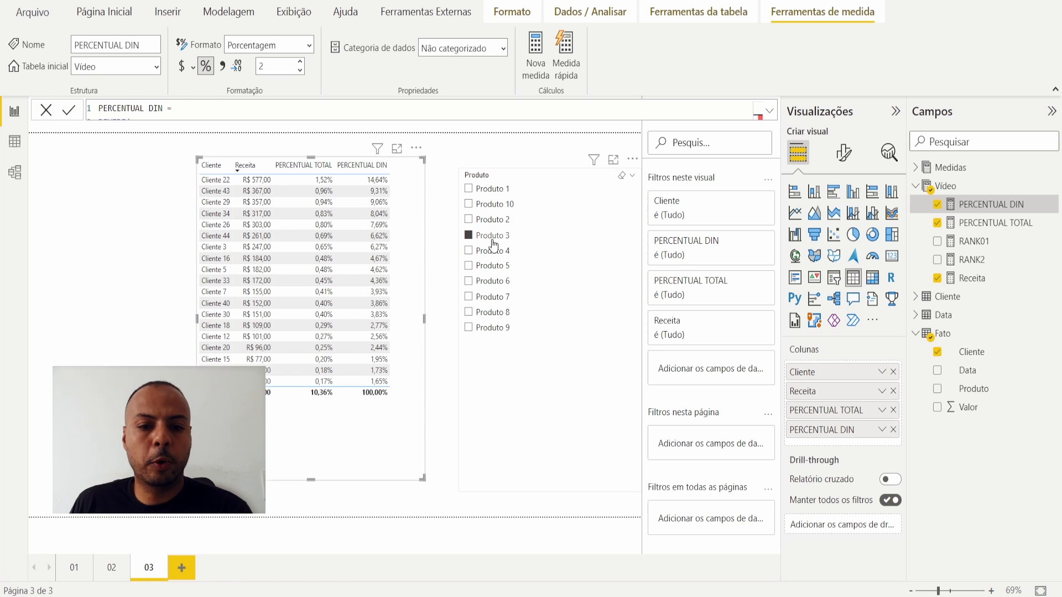
pyautogui.click(499, 219)
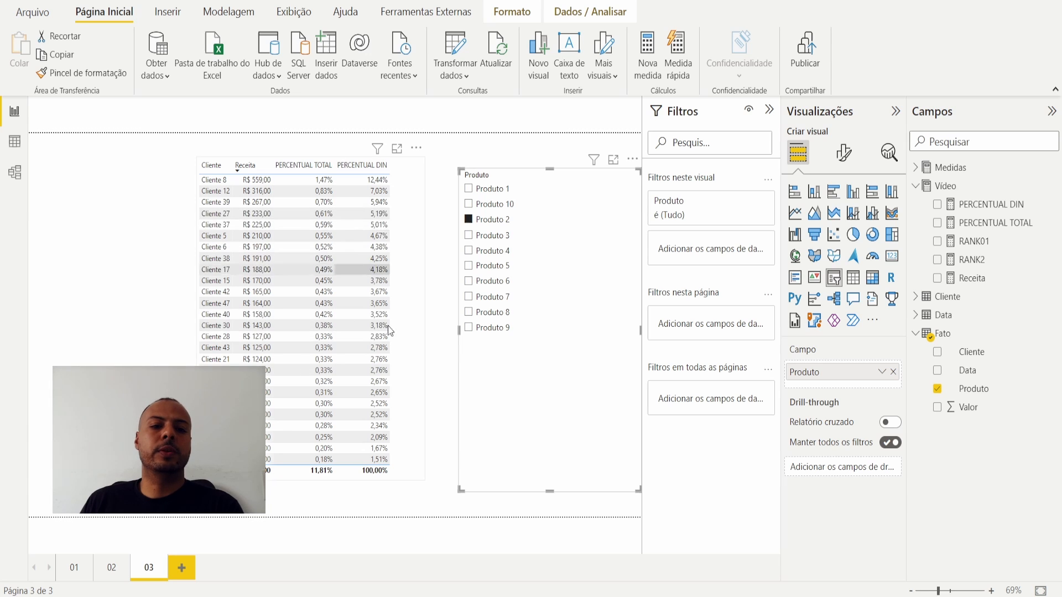
pyautogui.click(378, 173)
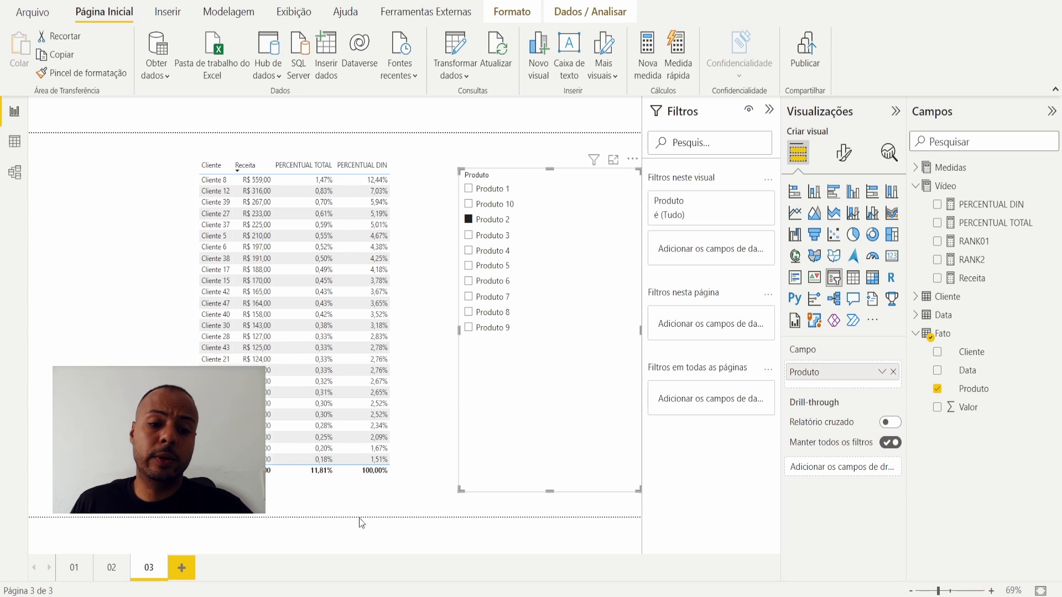
pyautogui.click(323, 167)
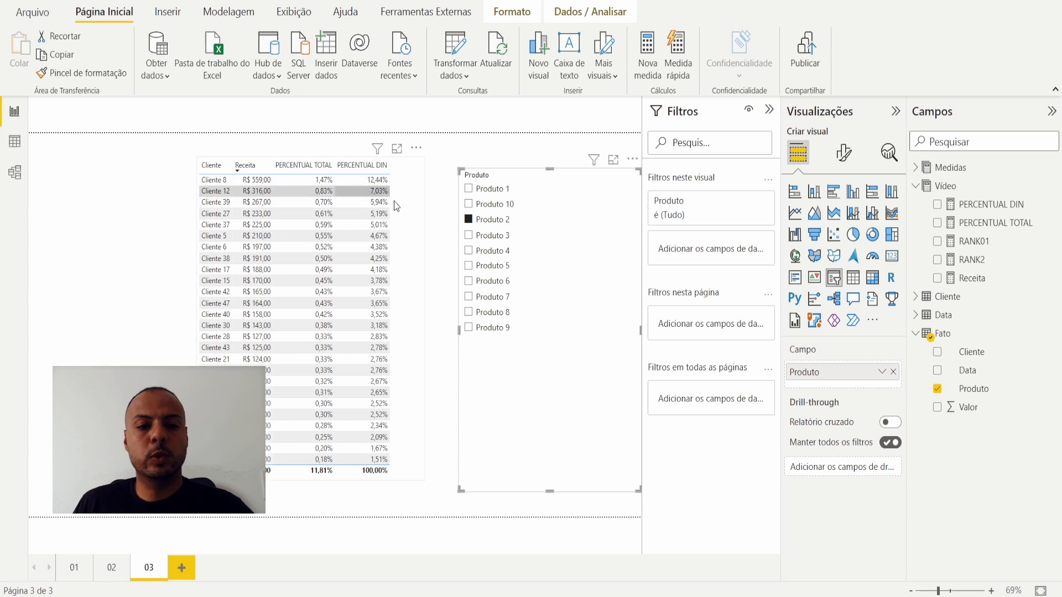